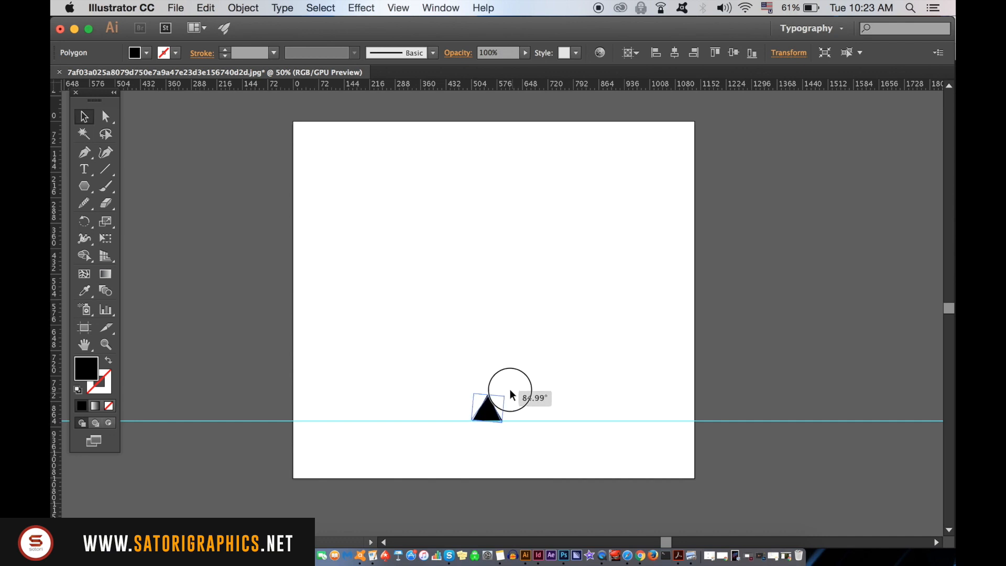
Step: Enlarge the black triangle proportionally from its center to about 260 px wide
click(557, 380)
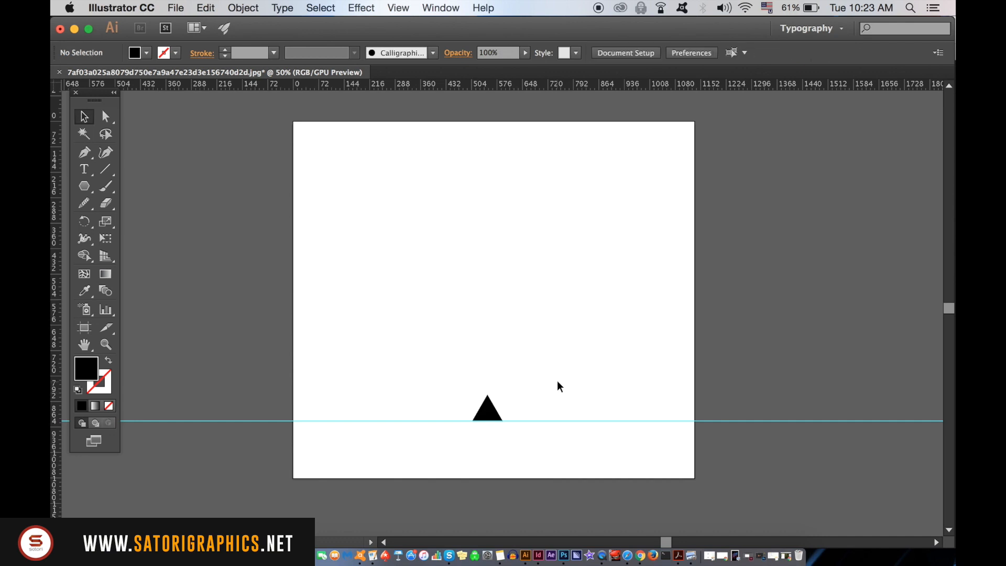
key(super+equal)
key(super+equal)
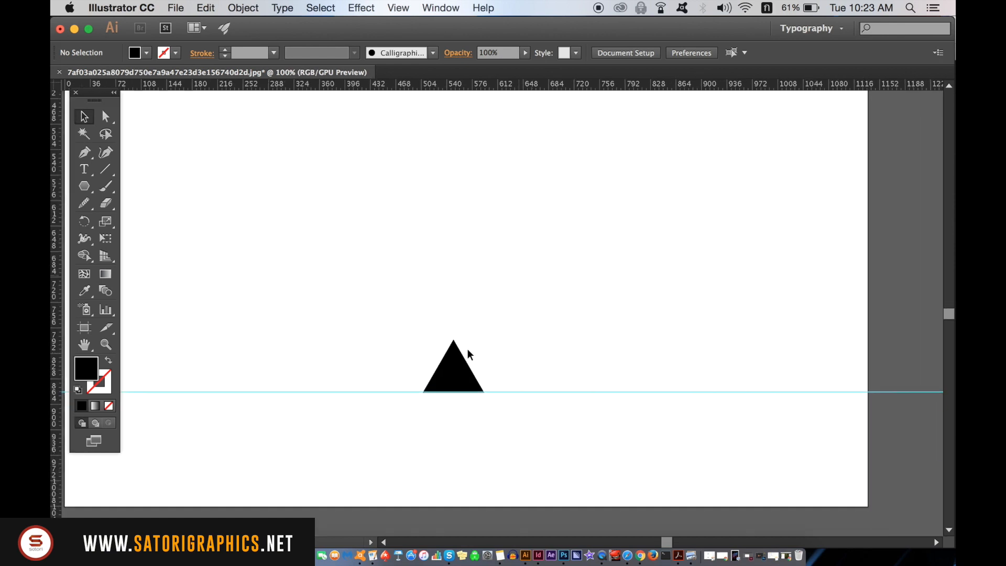
click(446, 381)
drag(453, 344, 453, 268)
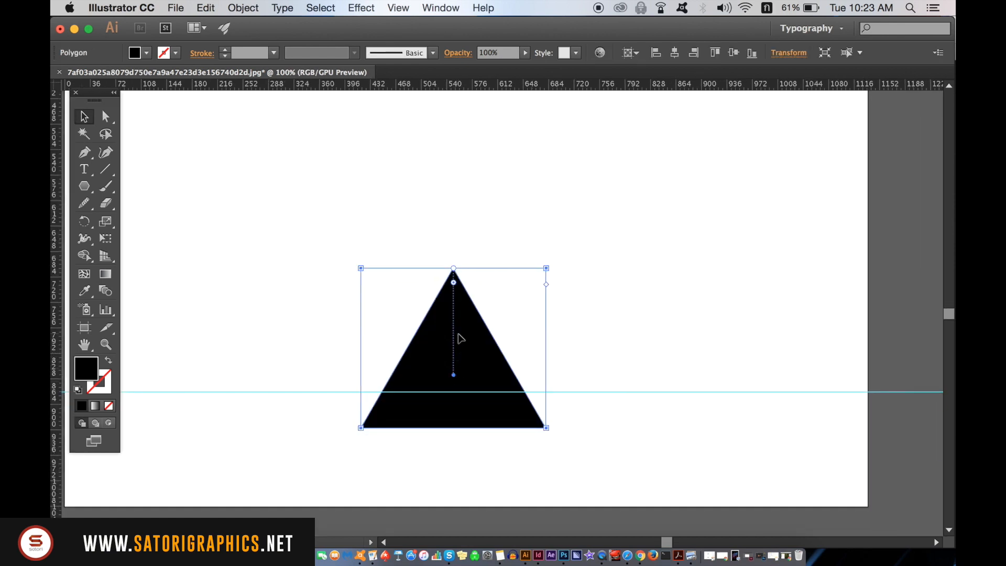
Step: Place a vertical guide running through the apex of the black triangle
click(291, 268)
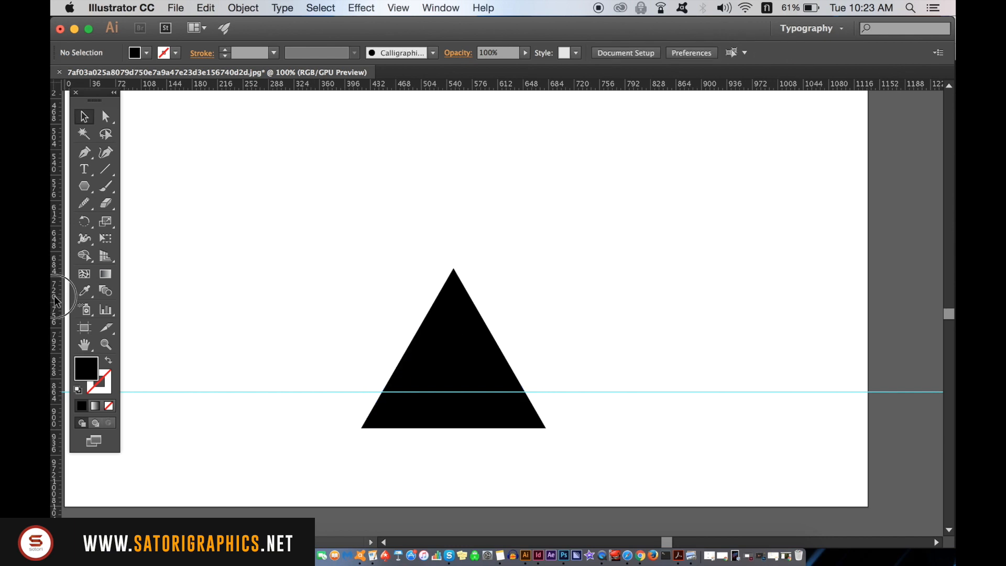
click(461, 316)
click(555, 216)
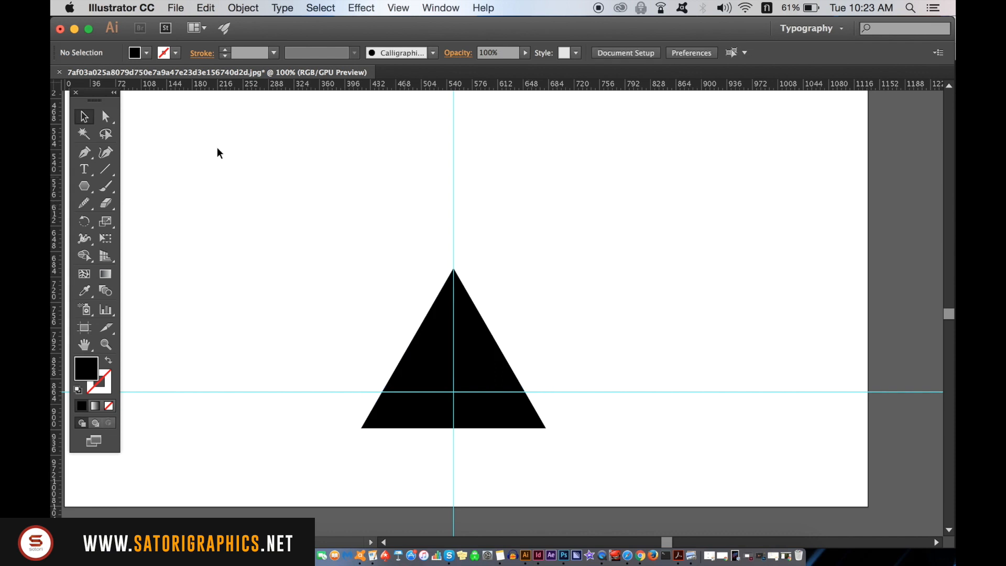
Step: Move the triangle's top anchor point straight up along the vertical guide by about 115 px to make the shape taller
click(107, 119)
click(477, 333)
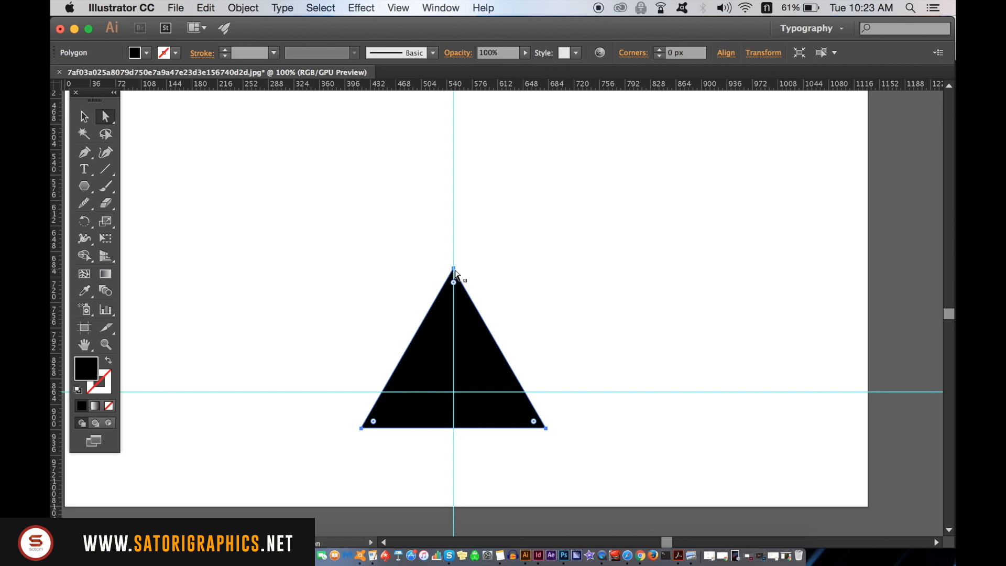
drag(455, 270, 453, 188)
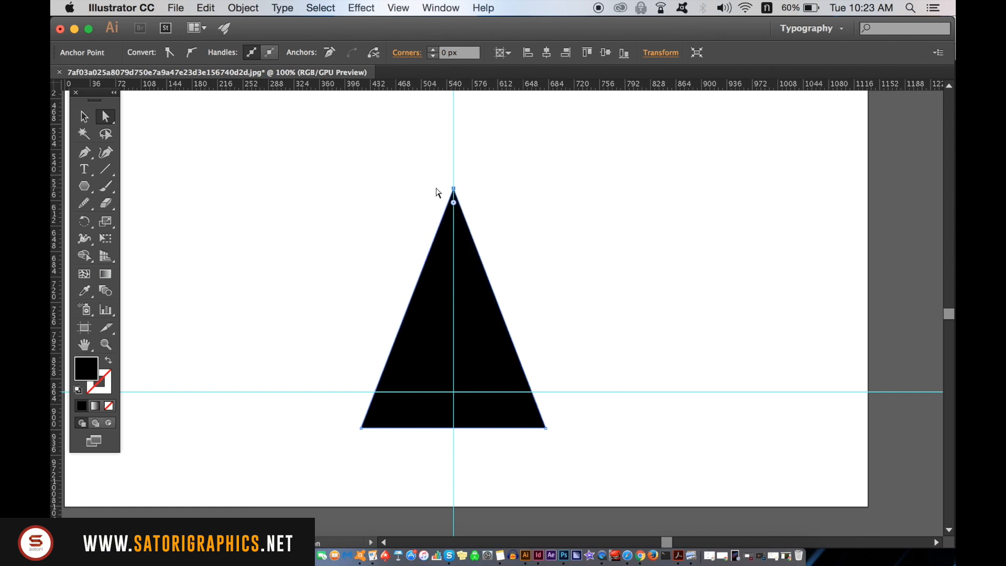
click(381, 189)
key(super+minus)
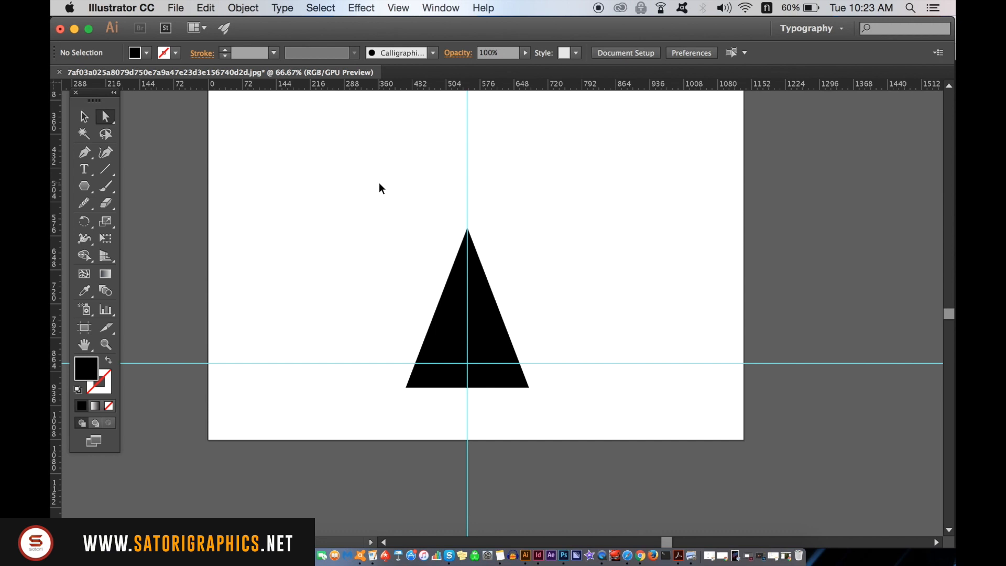
Step: Hide the horizontal and vertical guides on the artboard
click(84, 117)
right_click(351, 198)
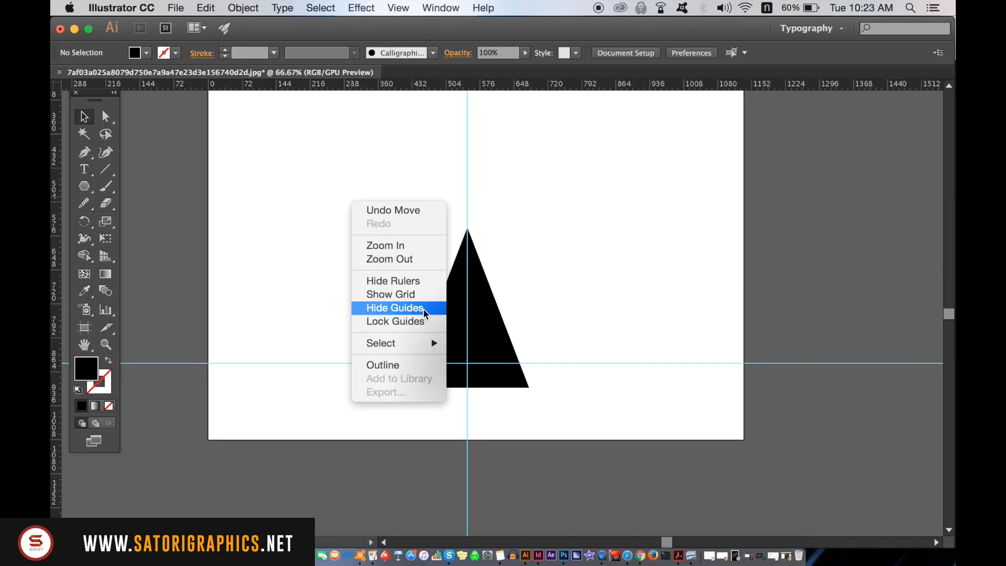
click(649, 285)
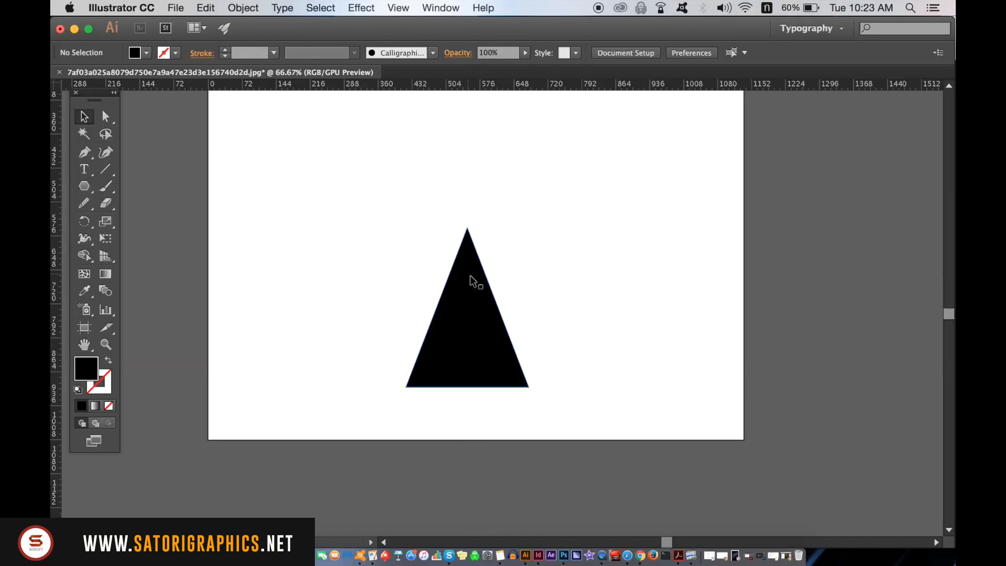
Step: Move the triangle up toward the middle of the artboard and rotate it so that its apex points straight down
drag(469, 325, 448, 249)
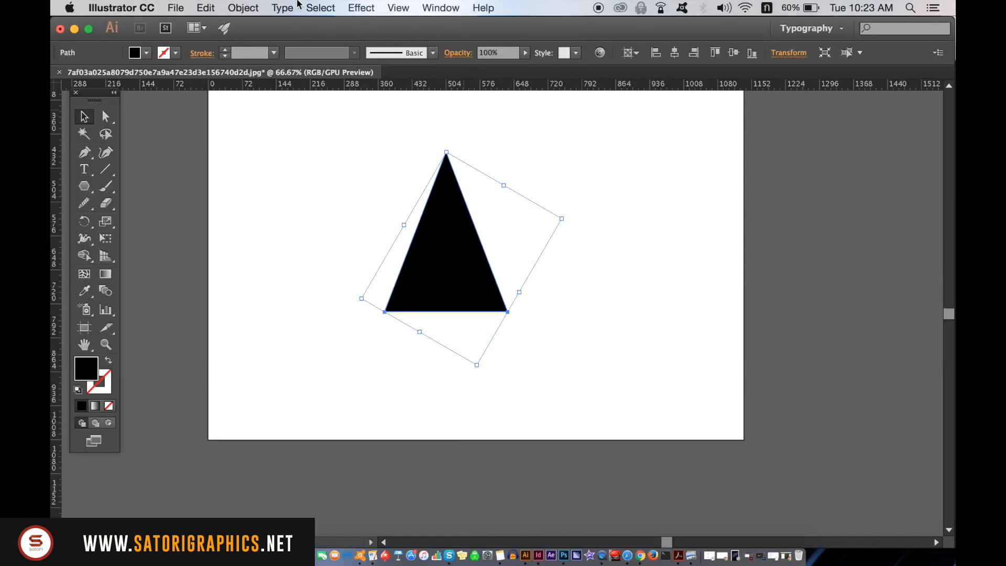
click(245, 7)
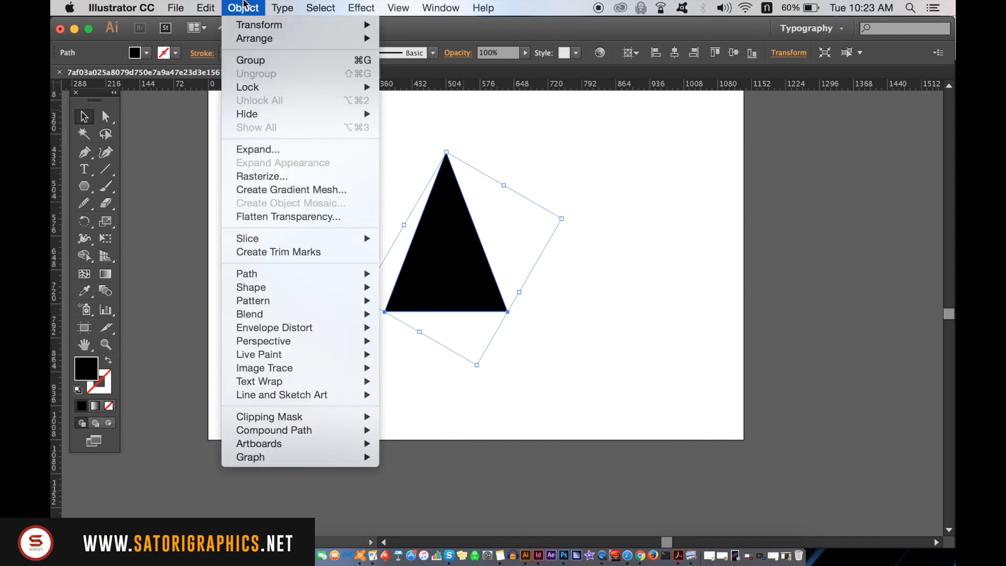
mouse_move(251, 23)
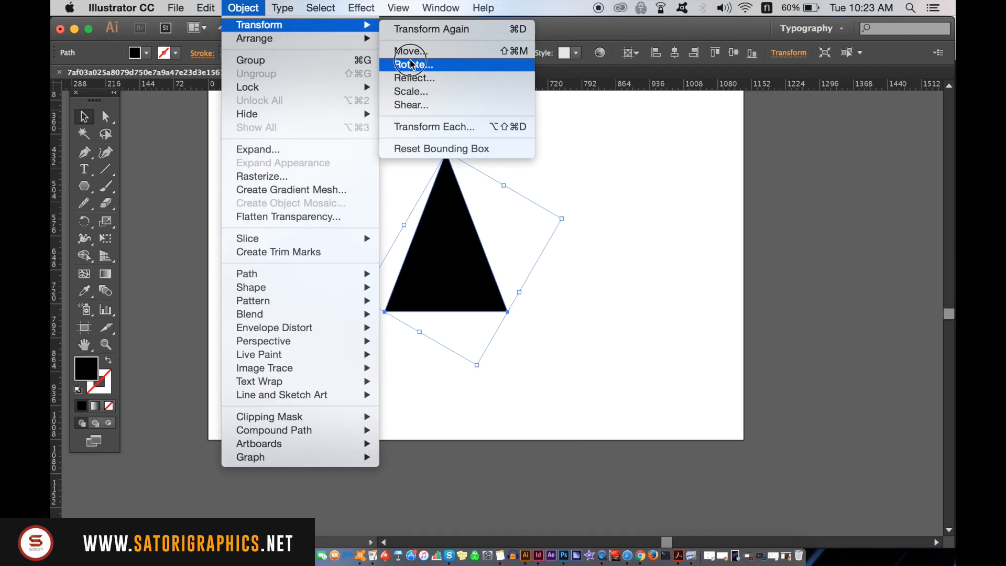
click(618, 168)
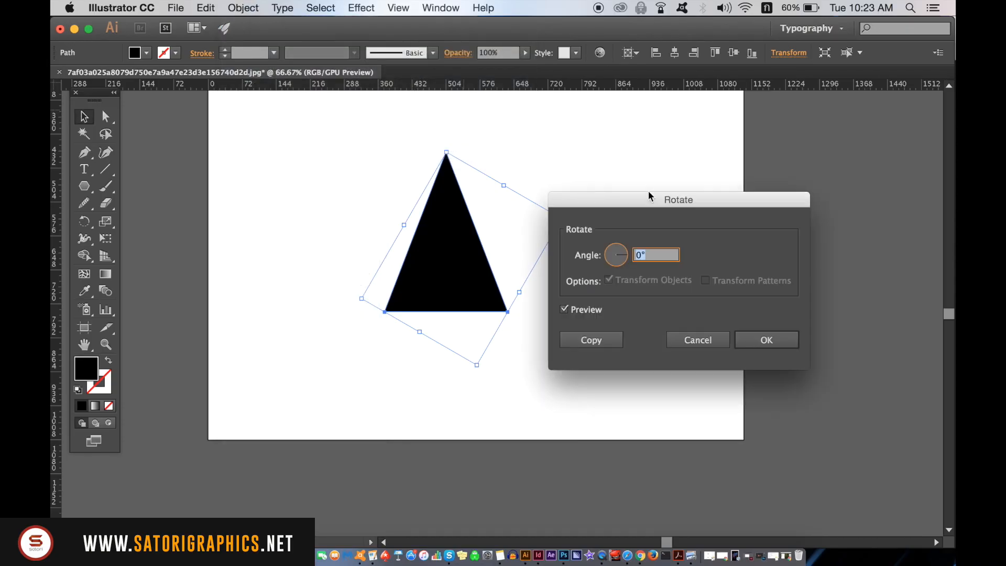
click(690, 254)
key(Return)
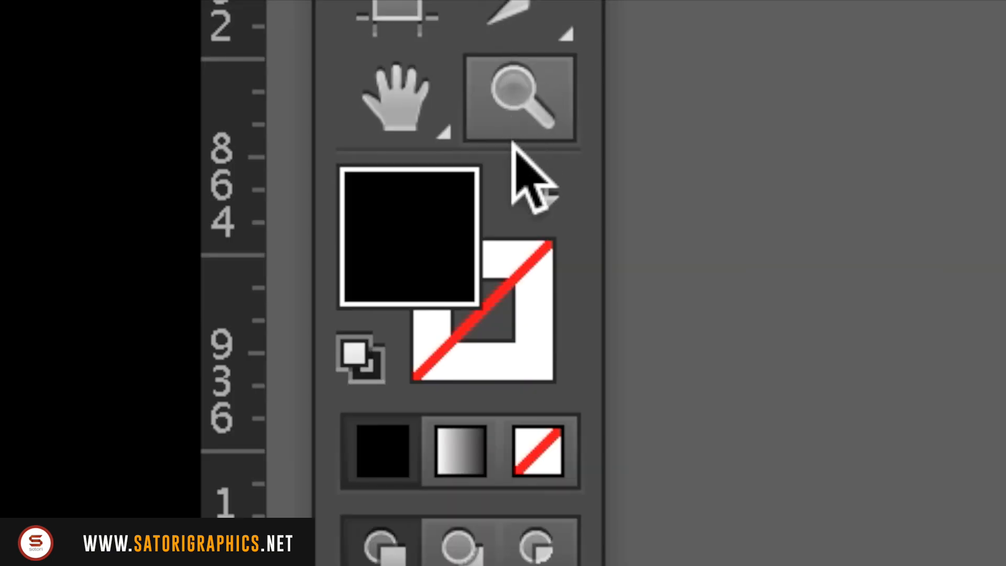
Step: Swap the triangle's fill and stroke so it is an unfilled black outline, and set its stroke weight to 100 pt
click(539, 191)
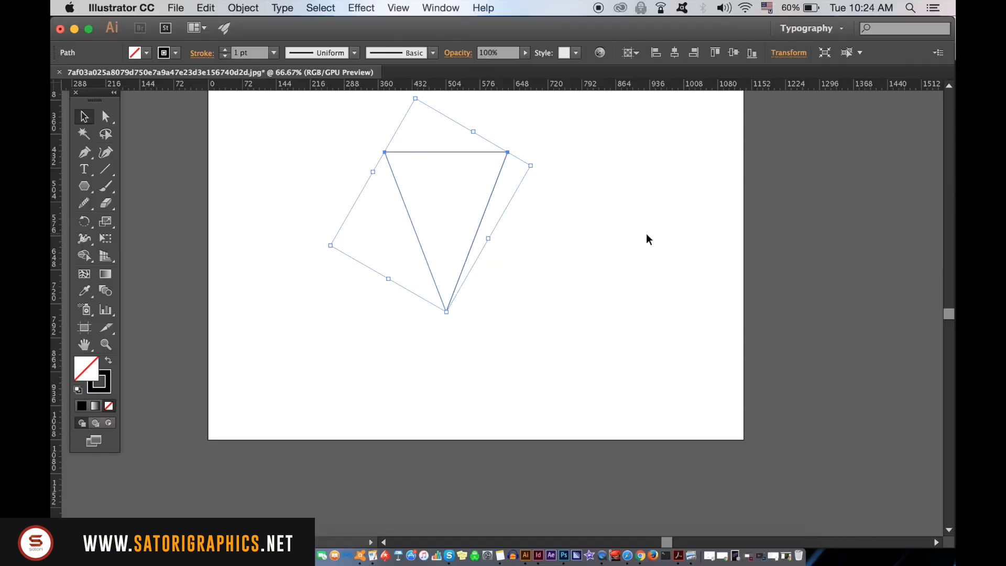
drag(646, 234, 633, 330)
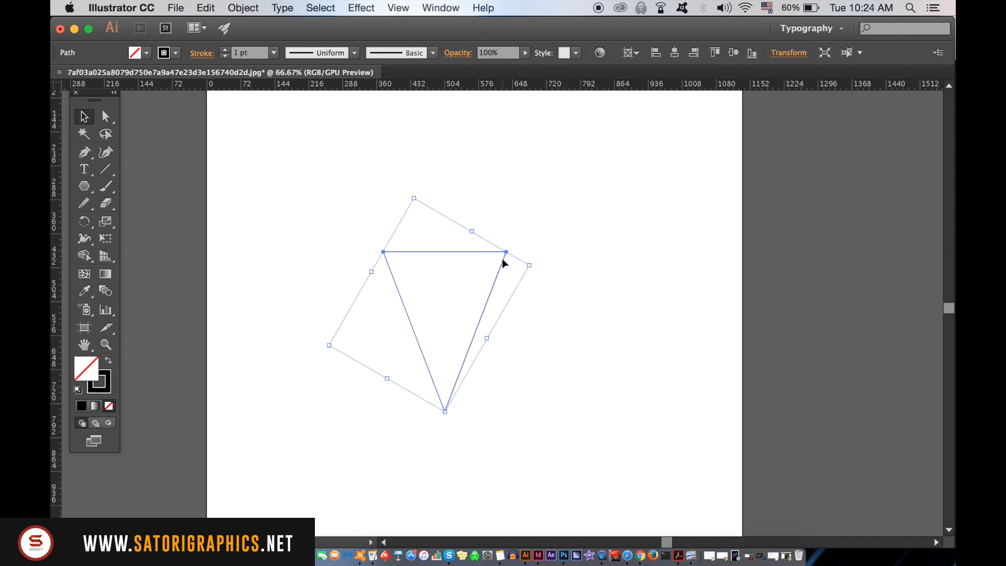
click(273, 52)
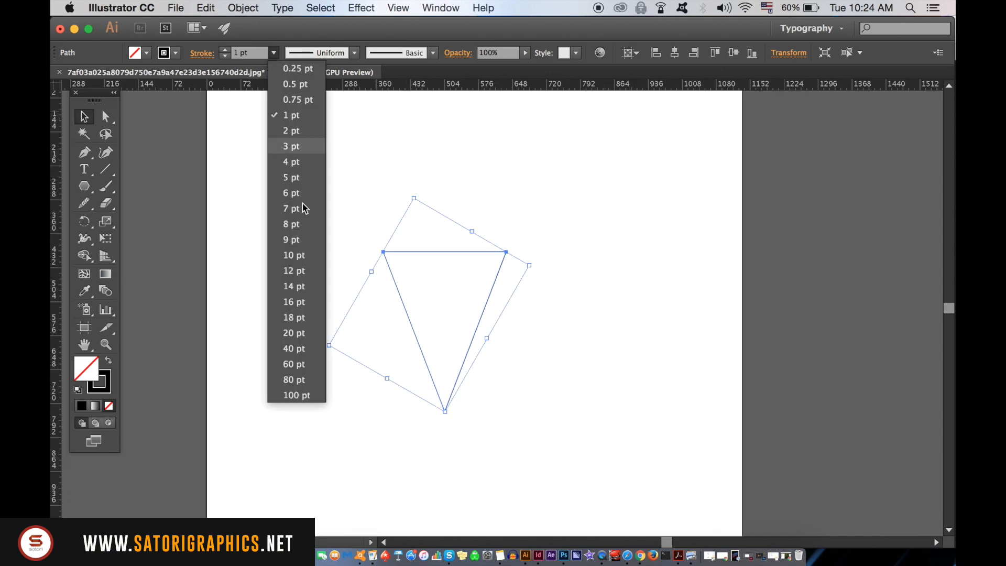
click(300, 390)
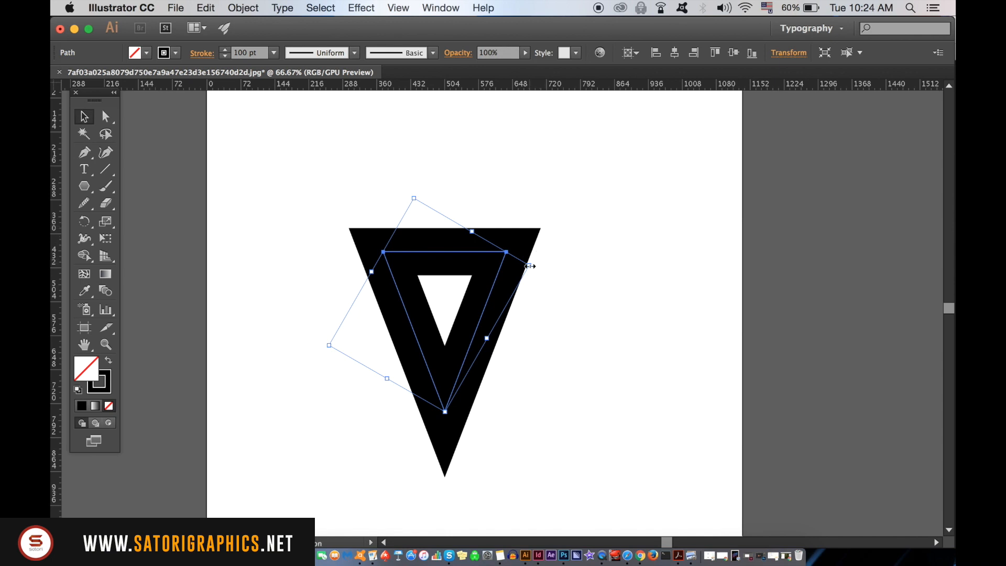
Step: Scale up the outlined triangle so it fills more of the artboard
drag(528, 265, 613, 215)
key(super+minus)
click(694, 294)
Step: Reduce the stroke weight of the enlarged triangle to 80 pt
click(519, 254)
click(273, 53)
click(292, 379)
click(291, 378)
click(468, 347)
Step: Convert the triangle's thick stroke into a filled shape with Outline Stroke
click(243, 7)
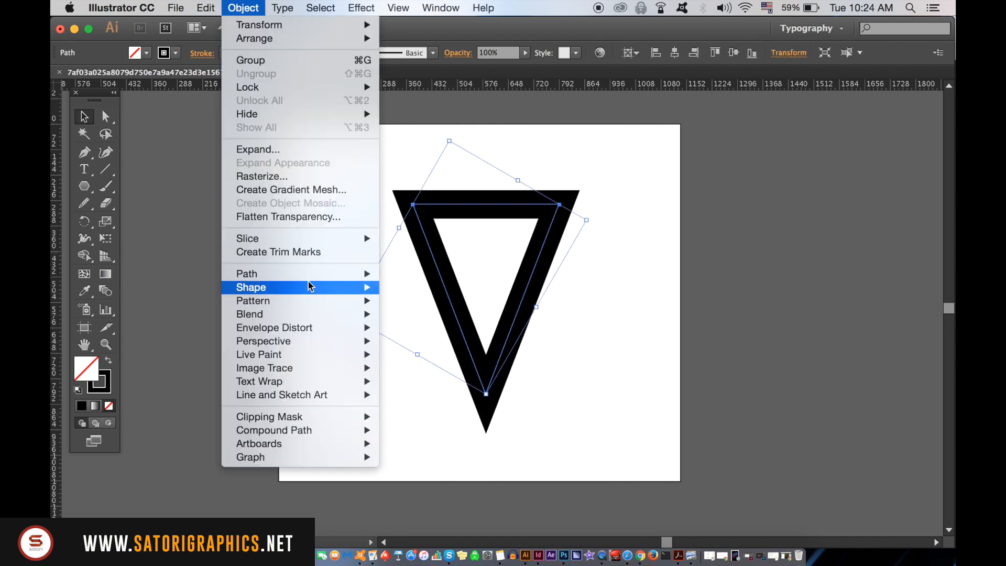
mouse_move(335, 272)
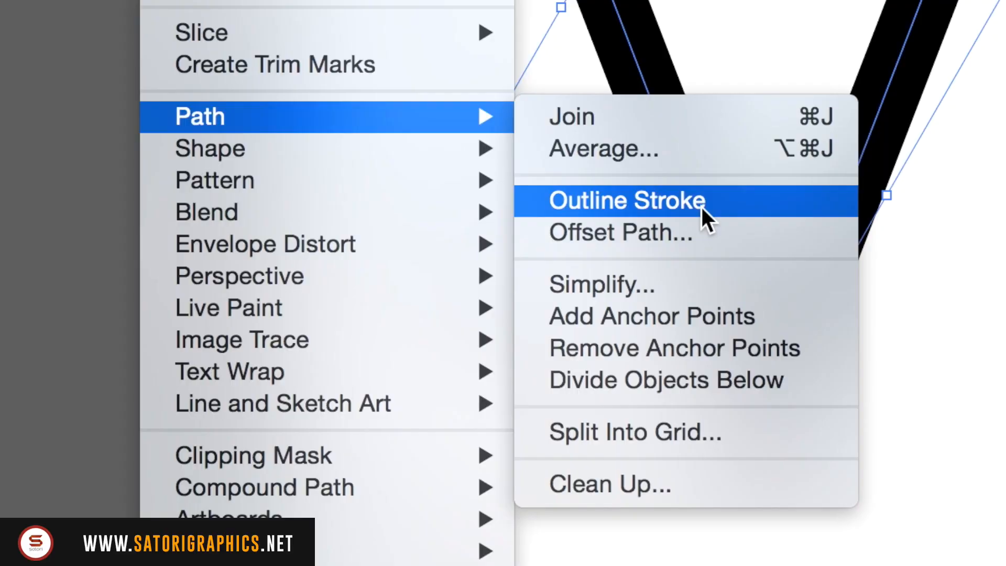
click(700, 206)
click(678, 332)
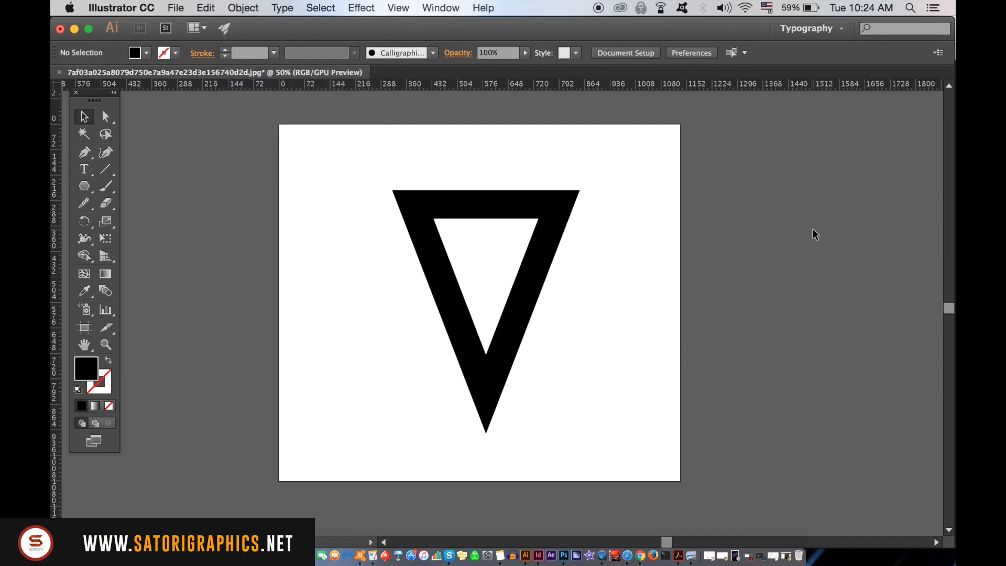
Step: Fill the hollow triangle with a linear white-to-black gradient
click(547, 270)
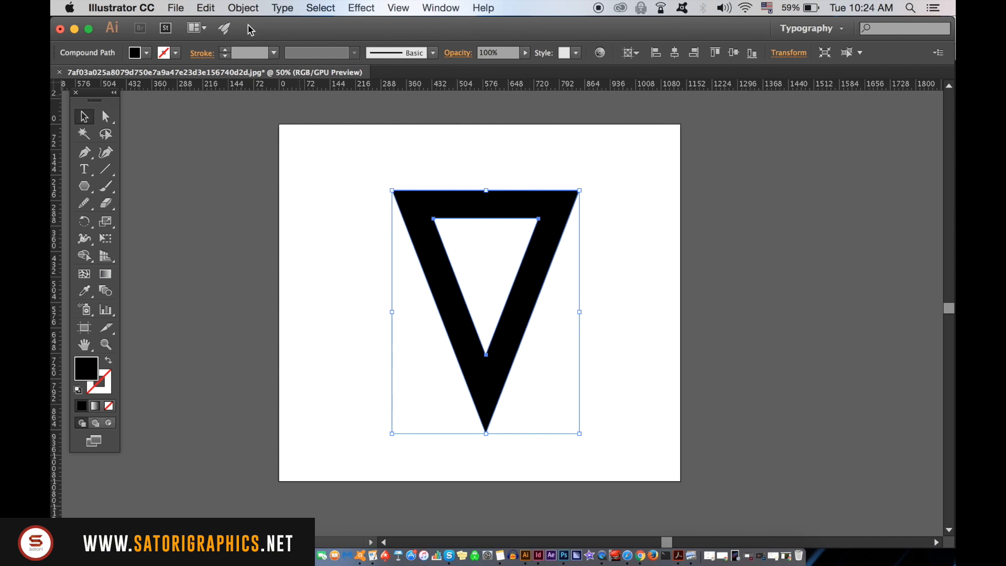
key(super+equal)
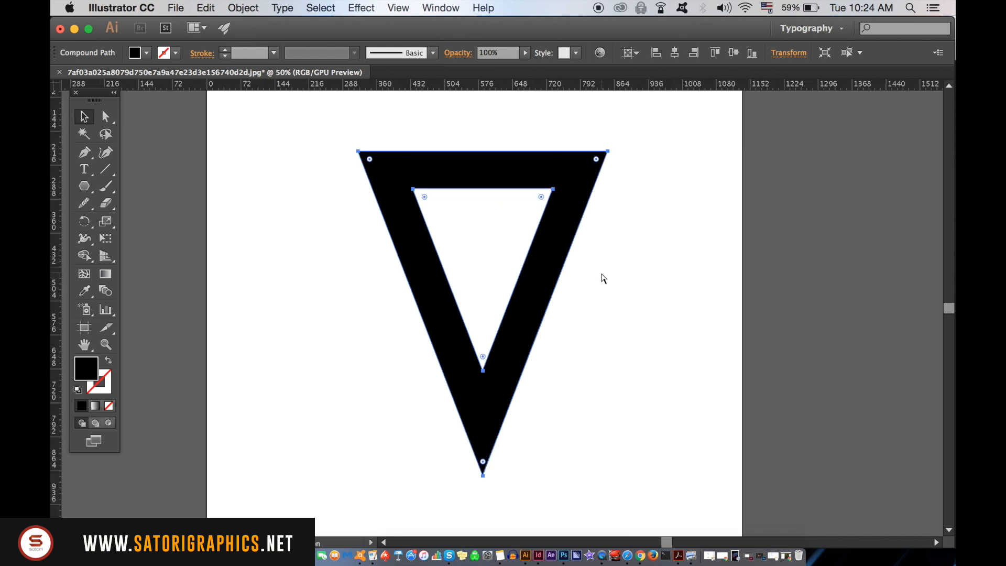
click(576, 284)
drag(577, 284, 568, 325)
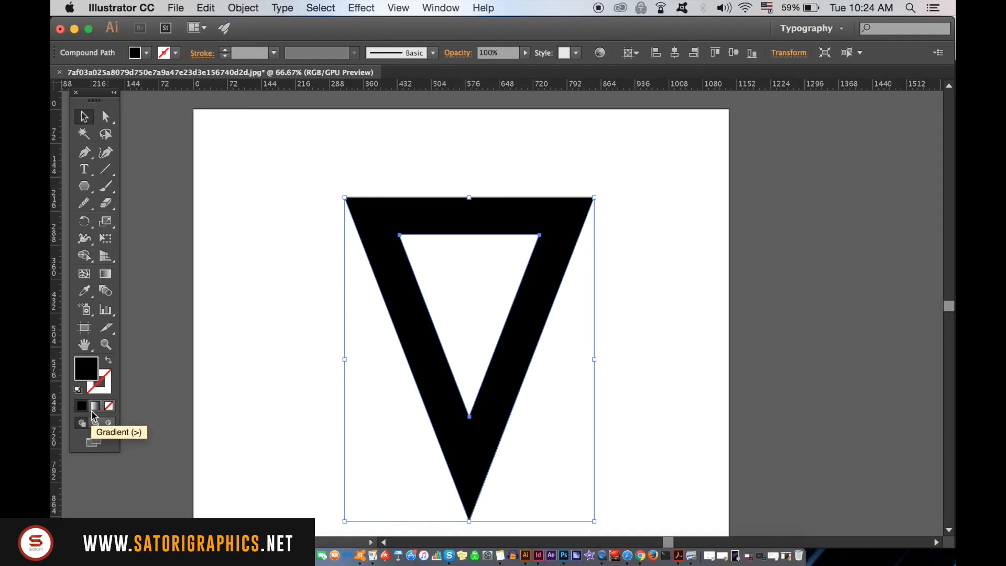
click(504, 296)
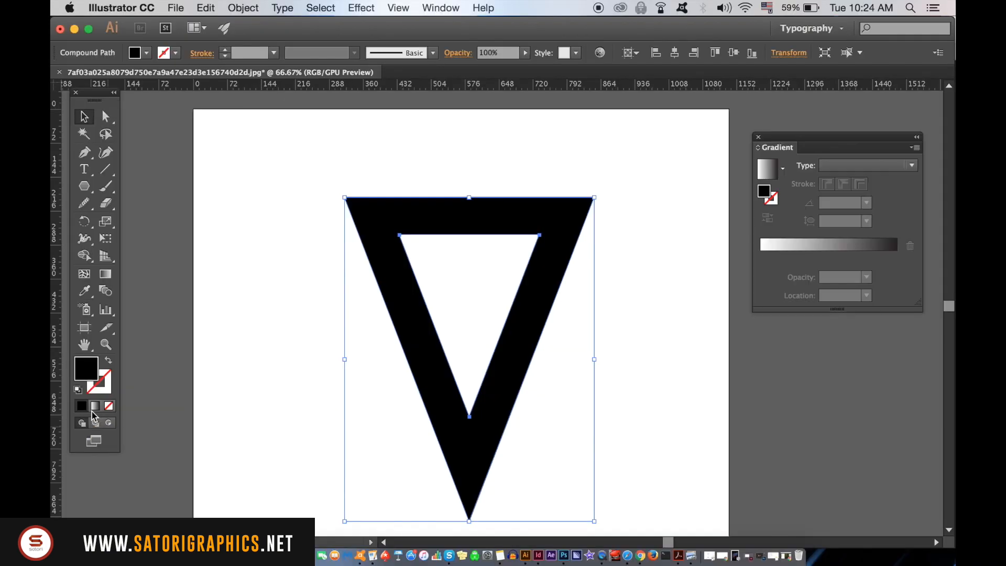
drag(567, 304, 573, 257)
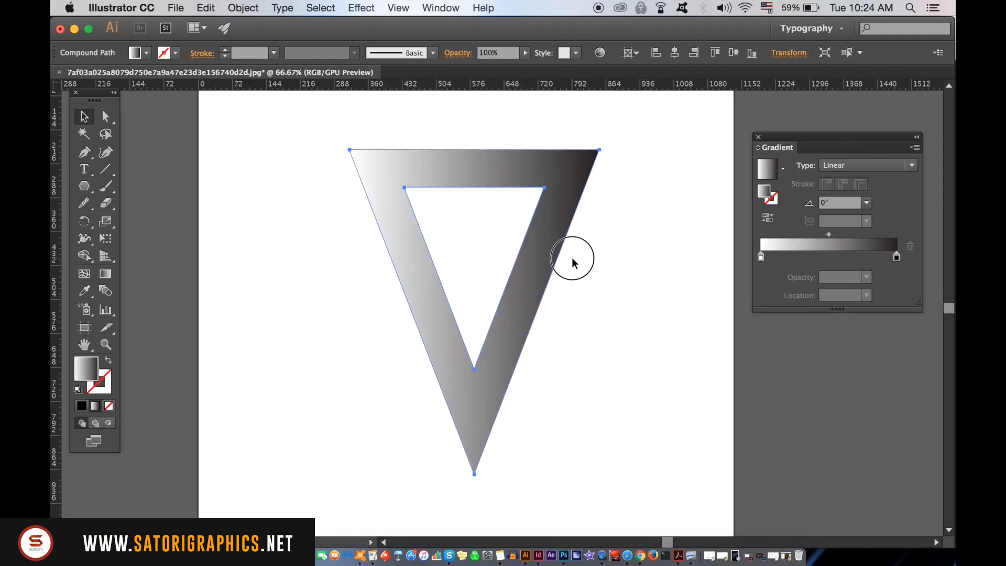
Step: Try a gradient angle of 45°, then set it to 60° and add a color stop near the middle of the gradient
click(867, 203)
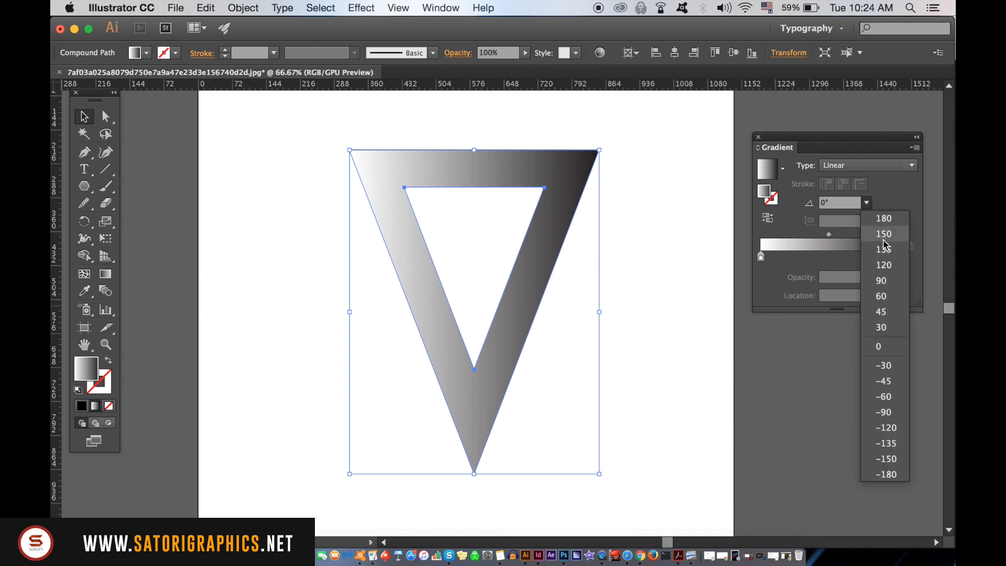
click(895, 314)
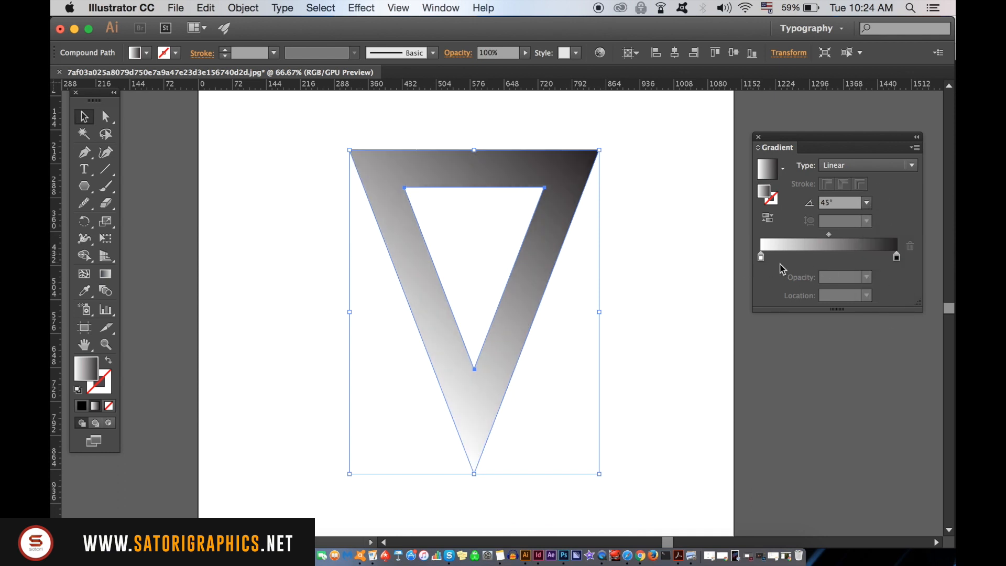
click(867, 202)
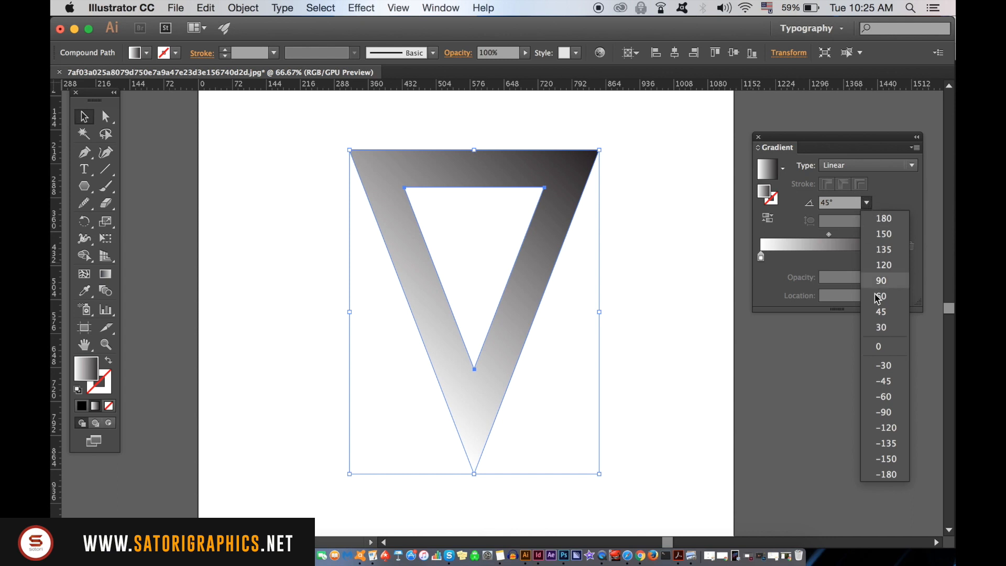
click(884, 300)
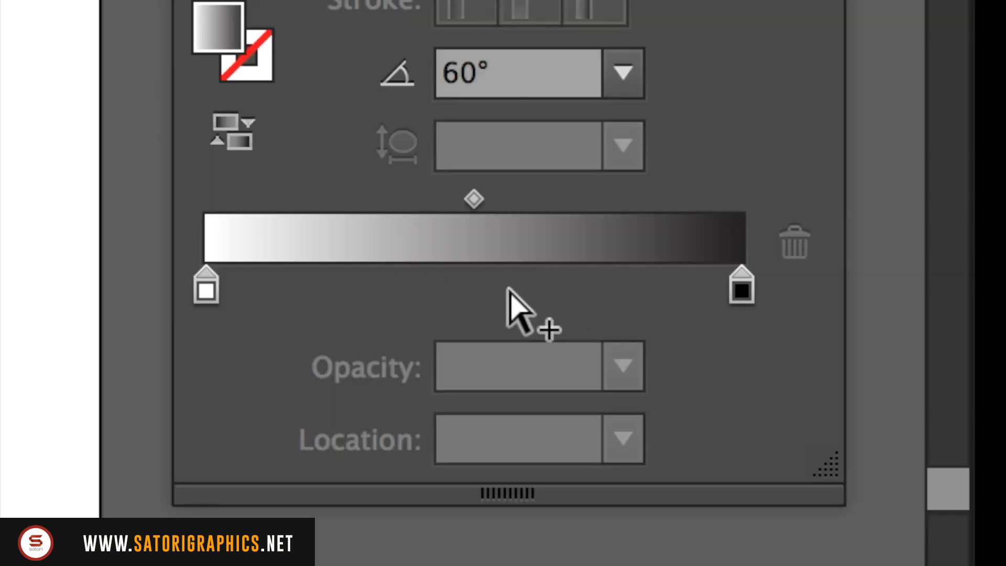
click(483, 289)
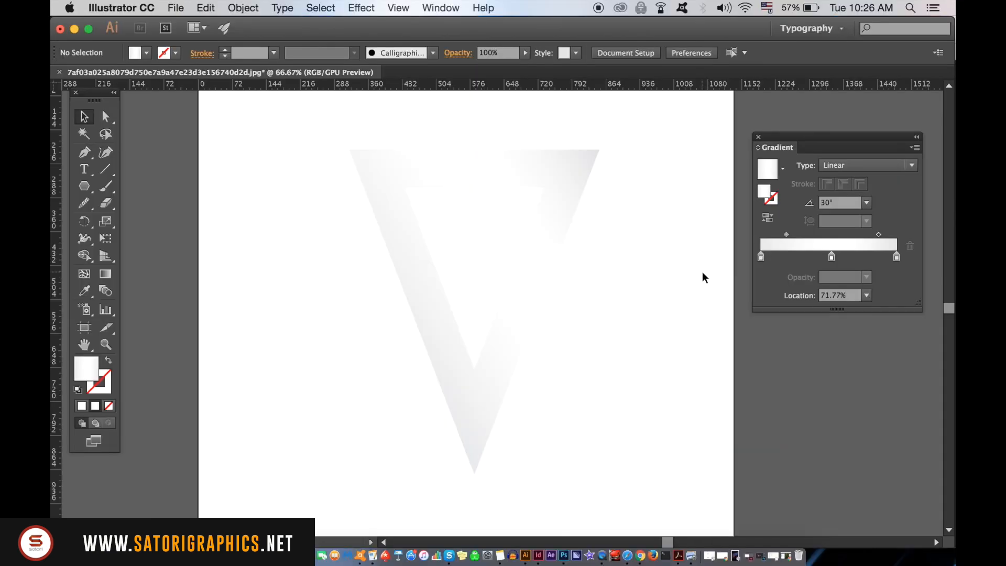
key(super+equal)
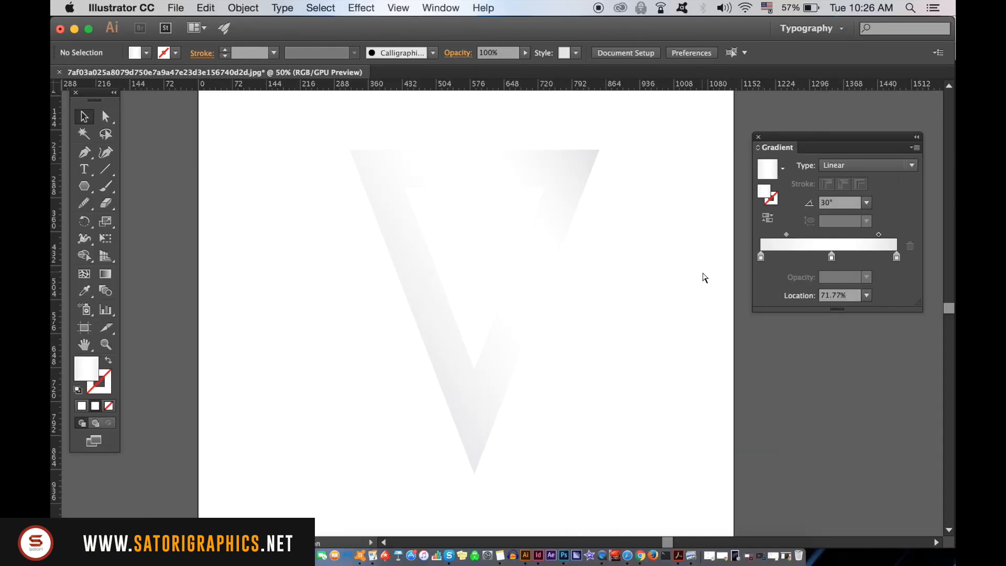
drag(662, 270, 514, 284)
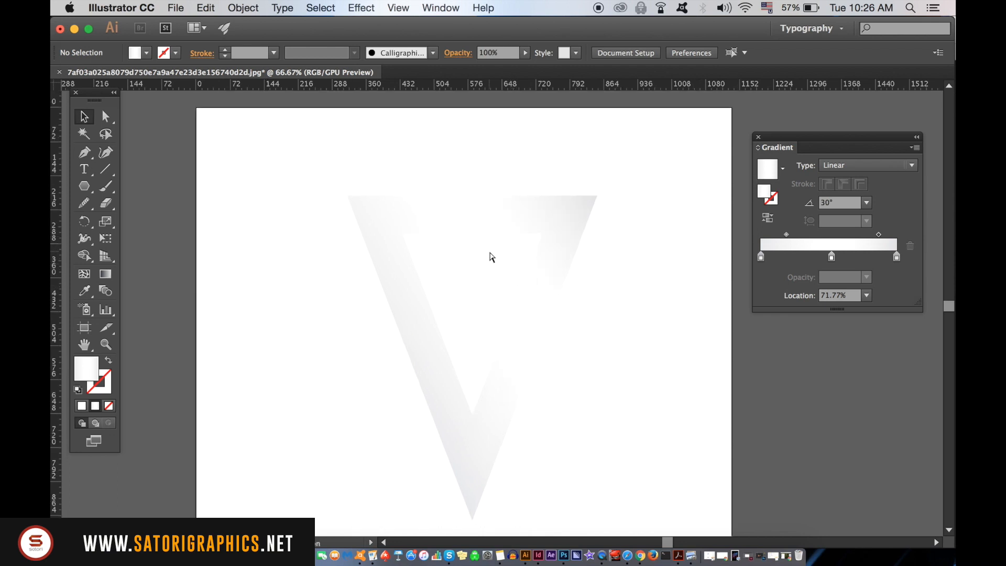
key(super+equal)
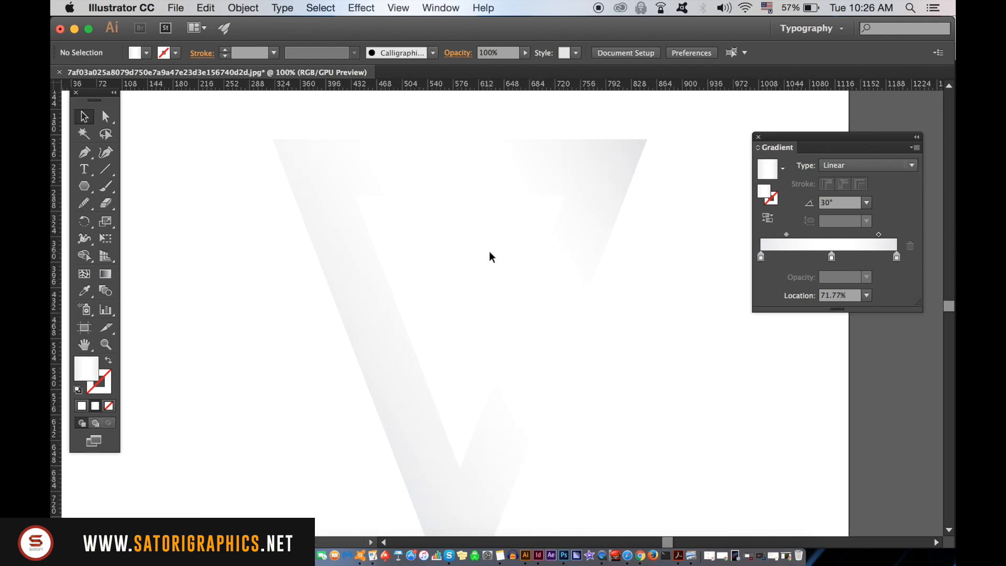
Step: Lock the hollow gradient triangle so it cannot be selected or moved
click(285, 158)
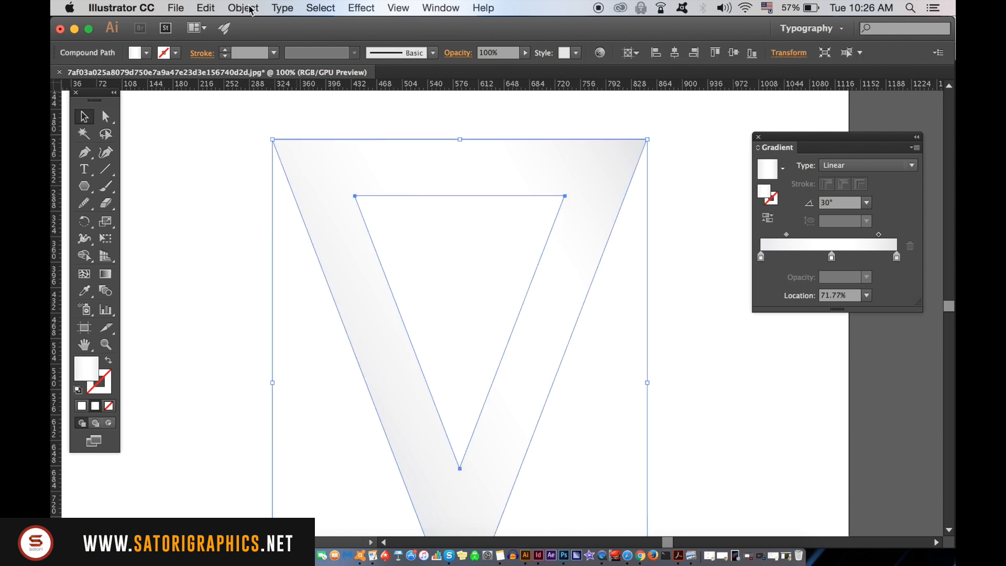
click(243, 8)
mouse_move(259, 89)
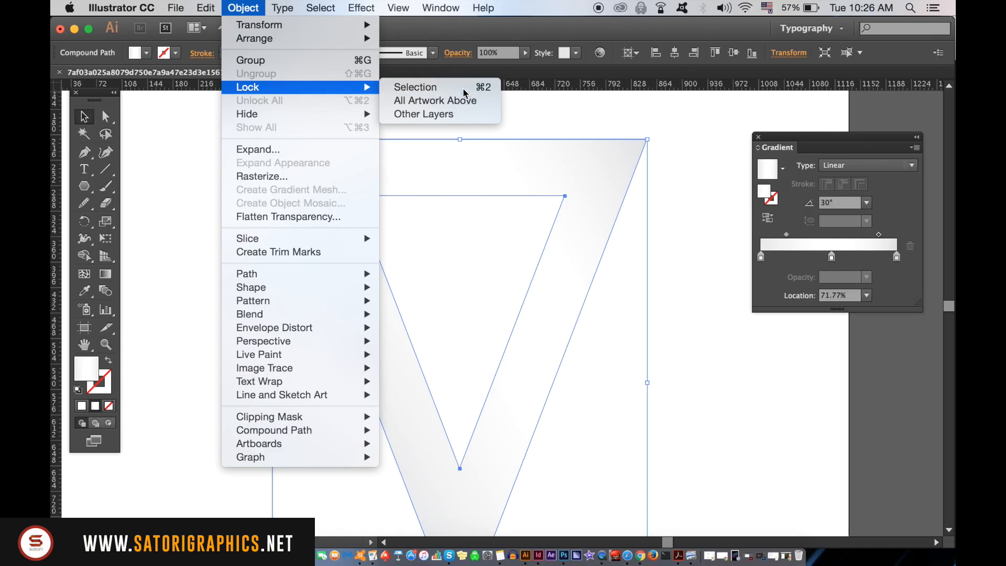
click(840, 268)
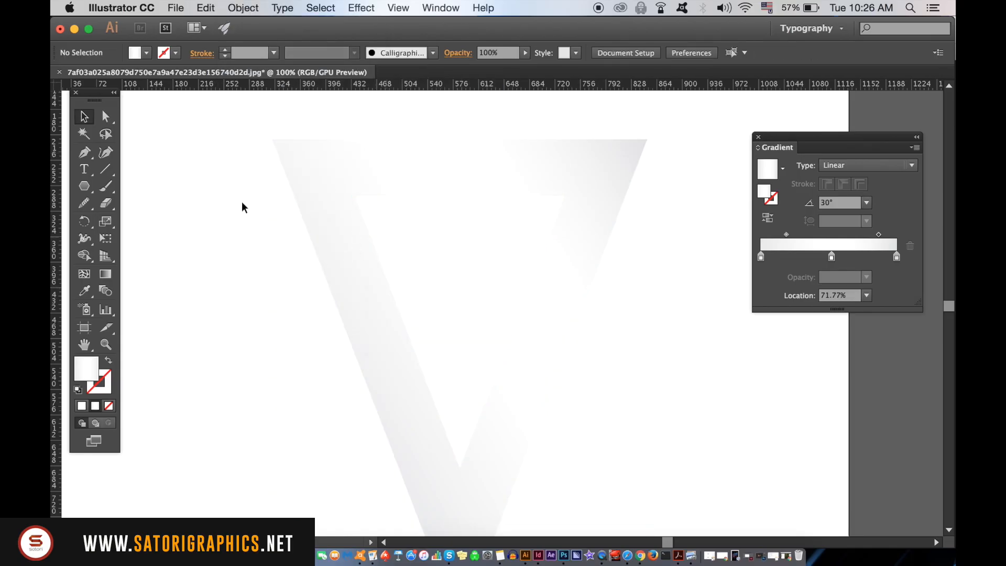
Step: Set up the Pen tool with no fill and a grey c1c1c1 stroke
click(85, 152)
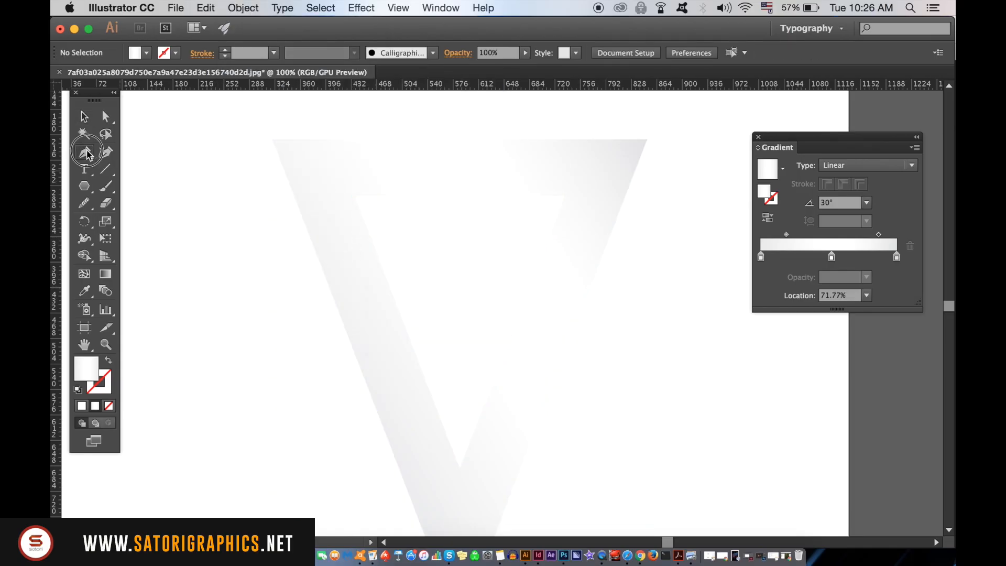
click(81, 406)
click(108, 360)
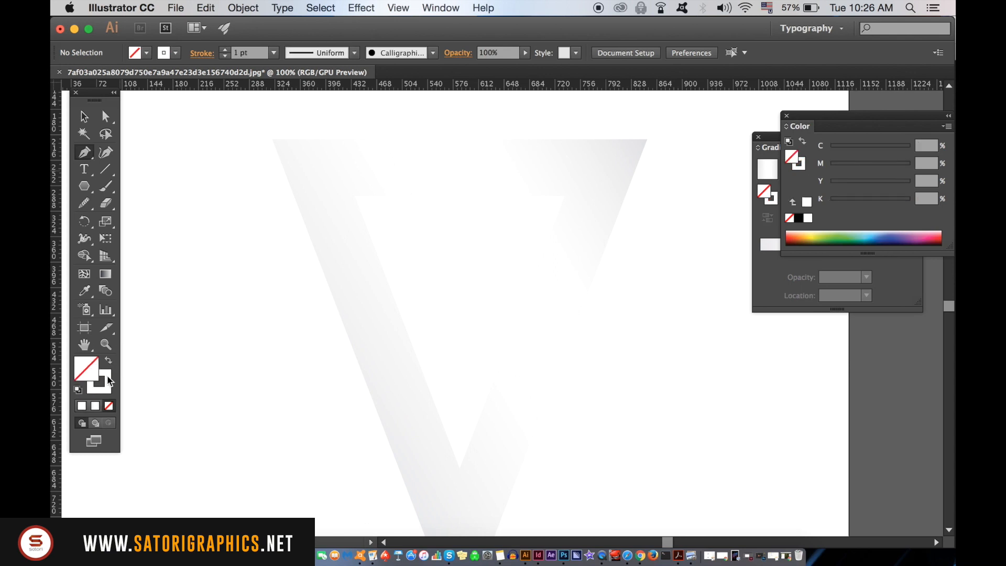
click(104, 381)
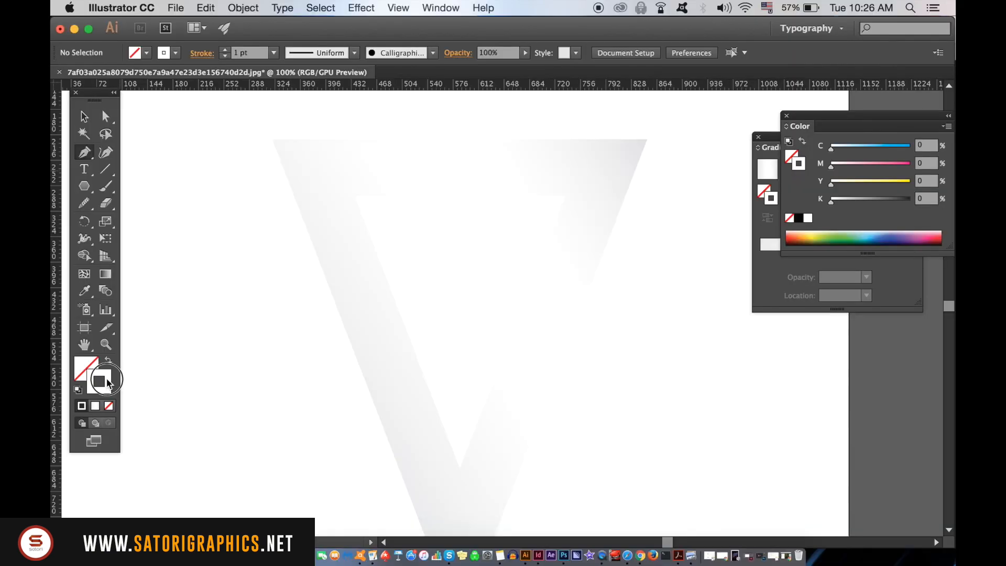
double_click(602, 346)
drag(546, 298, 533, 307)
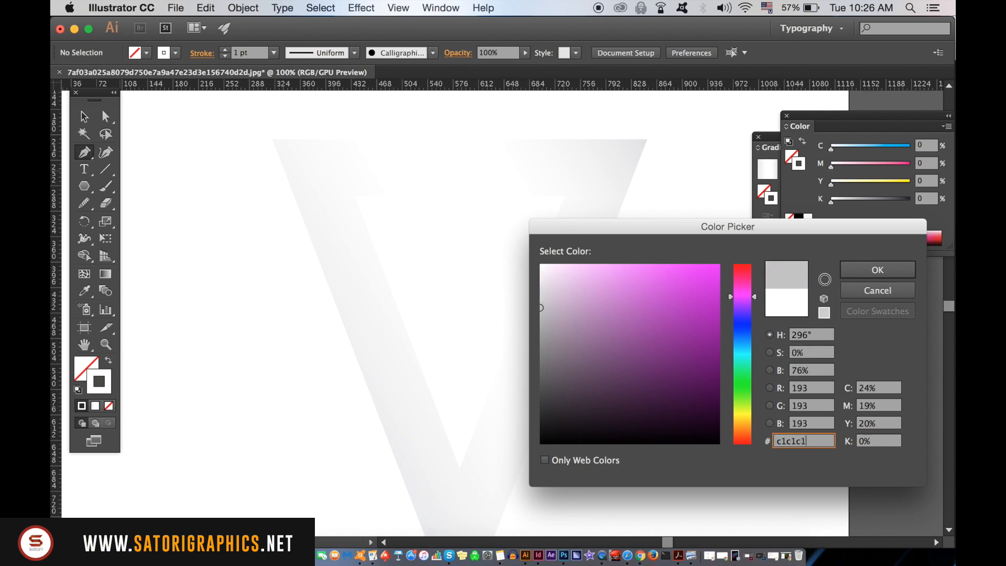
key(Return)
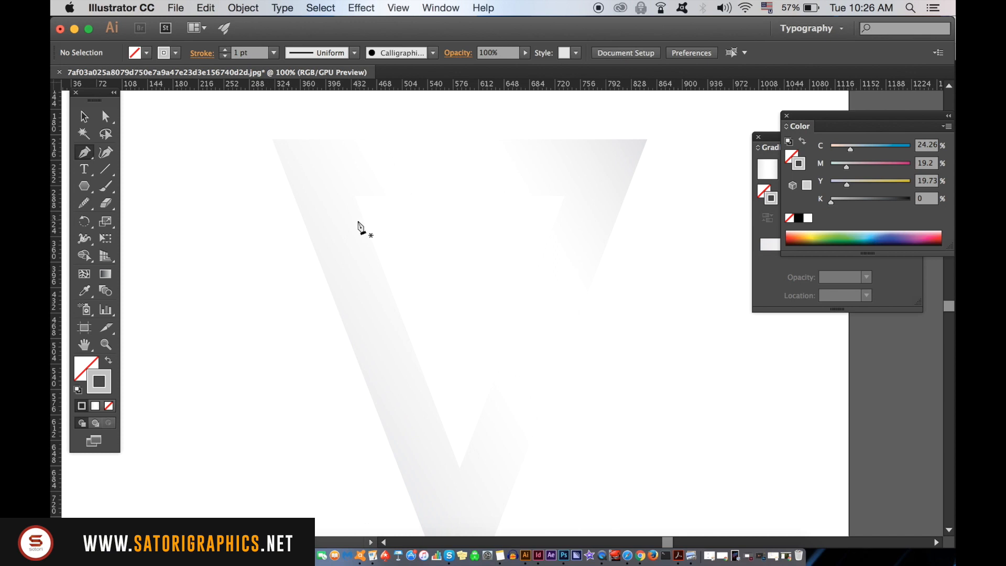
Step: Draw a four-sided bar over the top of the triangle's opening, lower edge about 305 px long, and swap its grey stroke to a fill
click(357, 220)
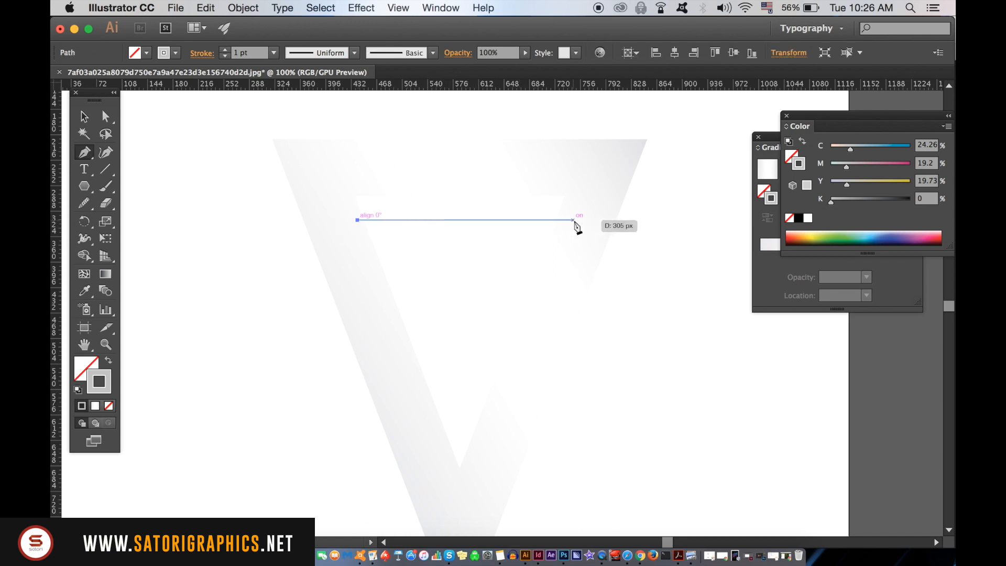
click(574, 219)
click(592, 176)
click(319, 166)
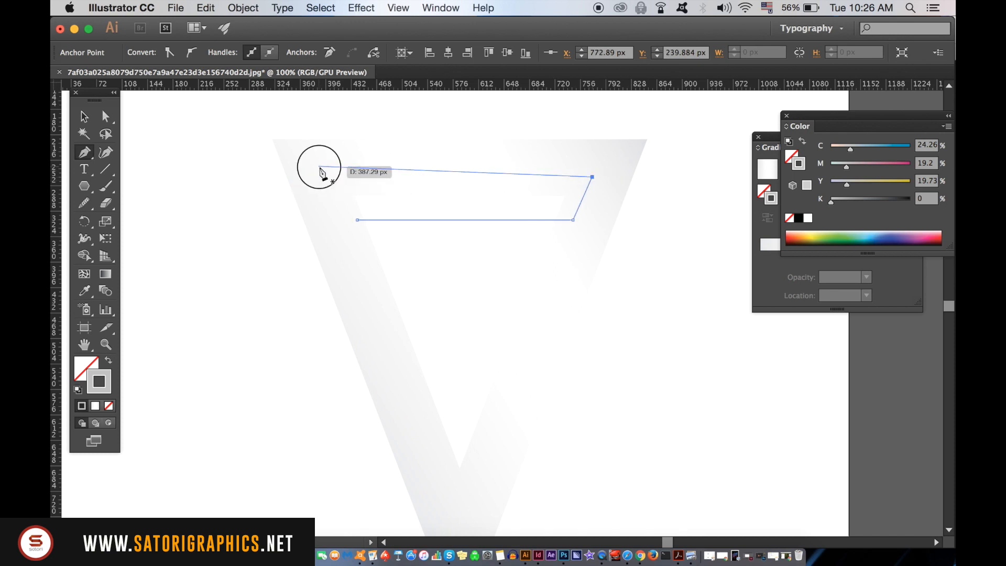
click(357, 219)
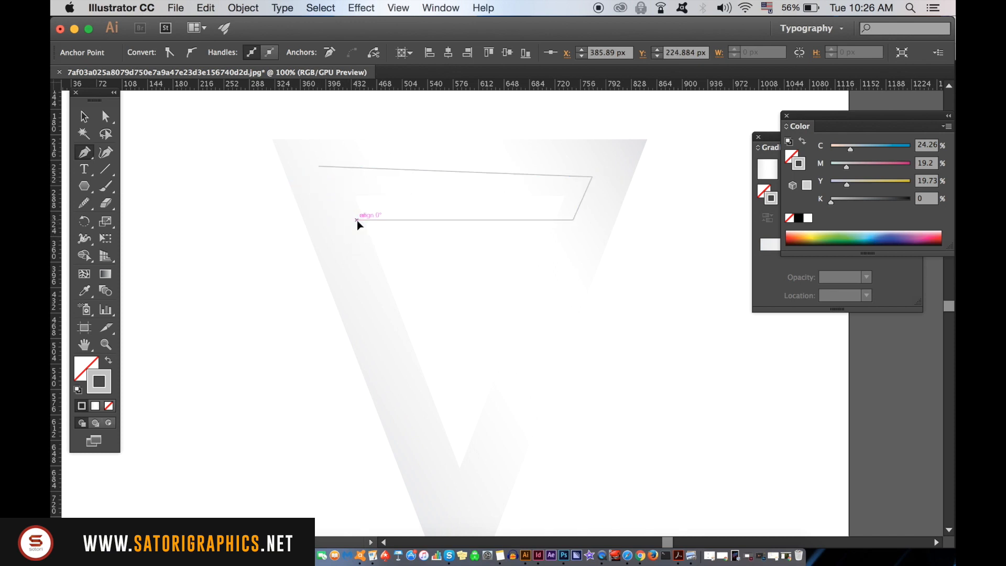
click(109, 360)
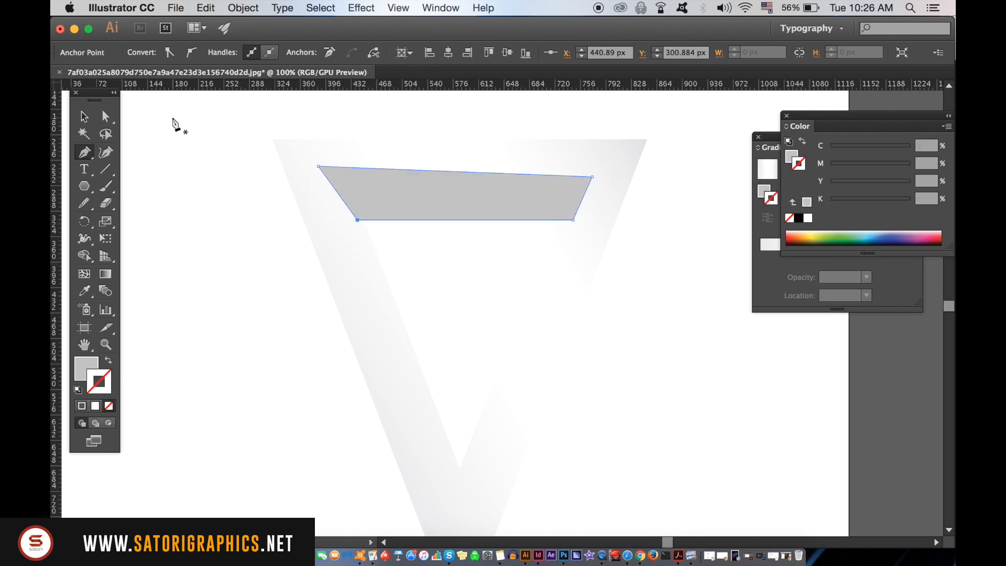
Step: Send the grey bar behind the gradient triangle and deselect it
click(234, 5)
mouse_move(252, 40)
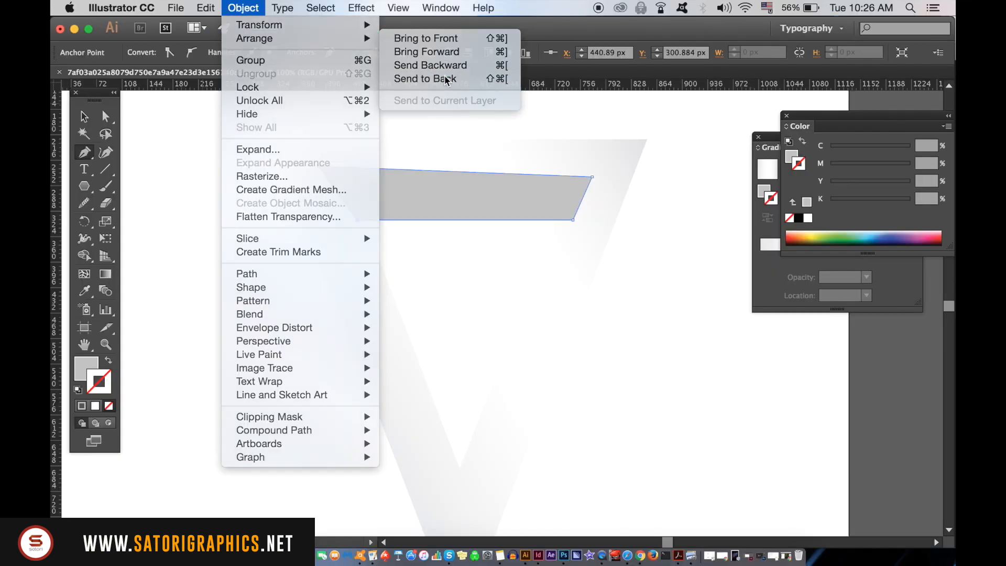
click(721, 212)
click(87, 116)
click(162, 134)
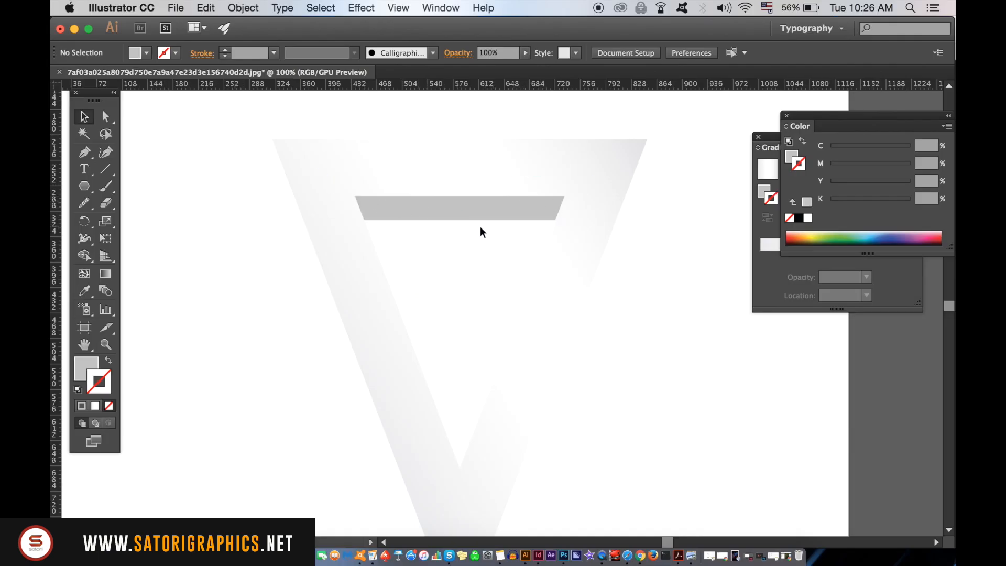
Step: Draw a second grey four-sided shape, about 272 px wide and 478 px tall, covering the right part and lower tip of the triangle's opening
click(86, 154)
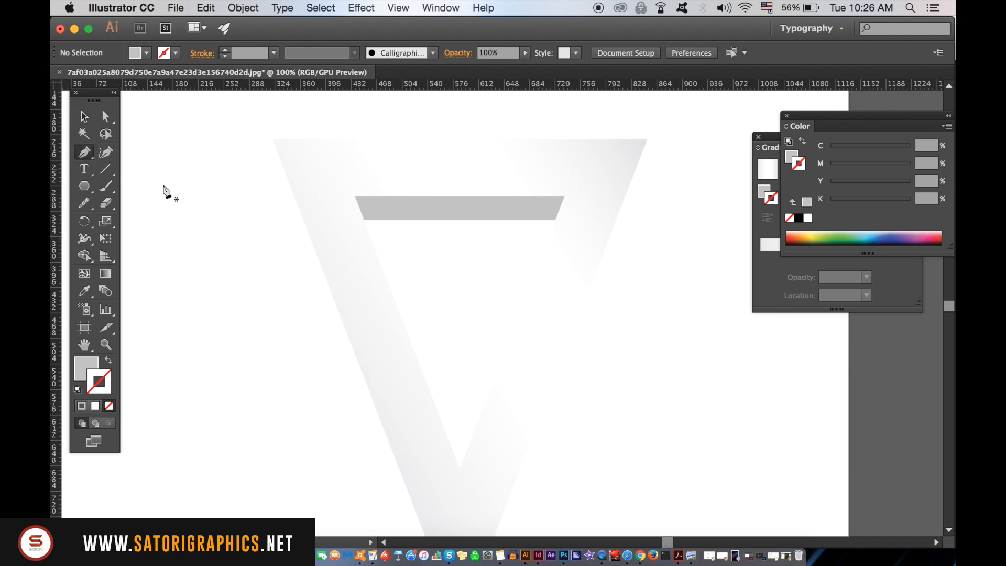
click(394, 356)
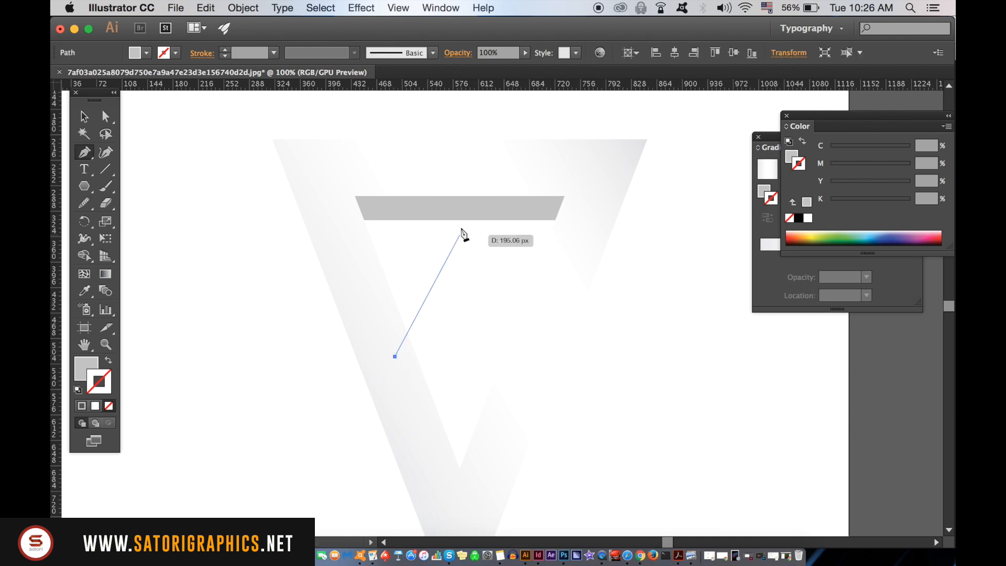
click(470, 176)
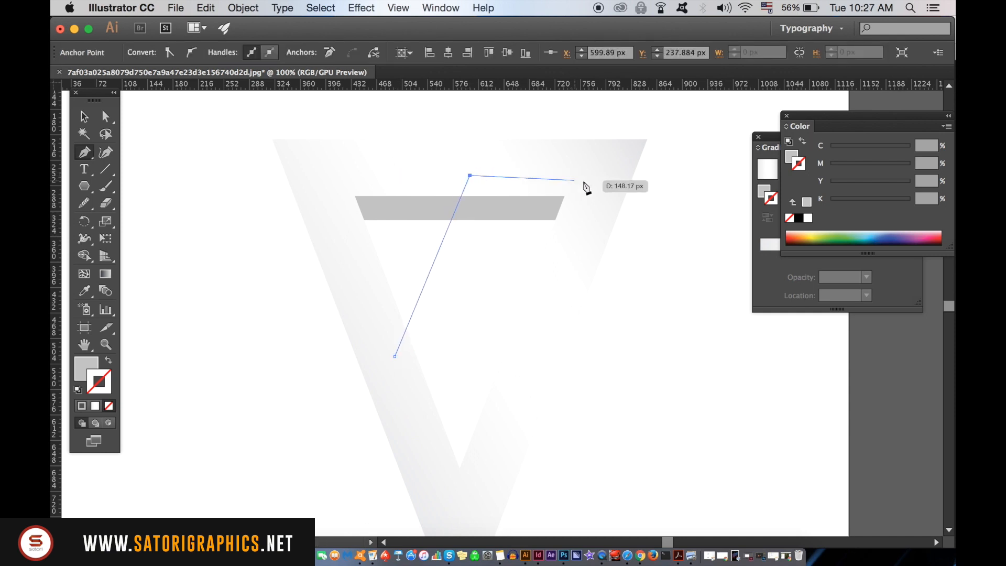
click(587, 182)
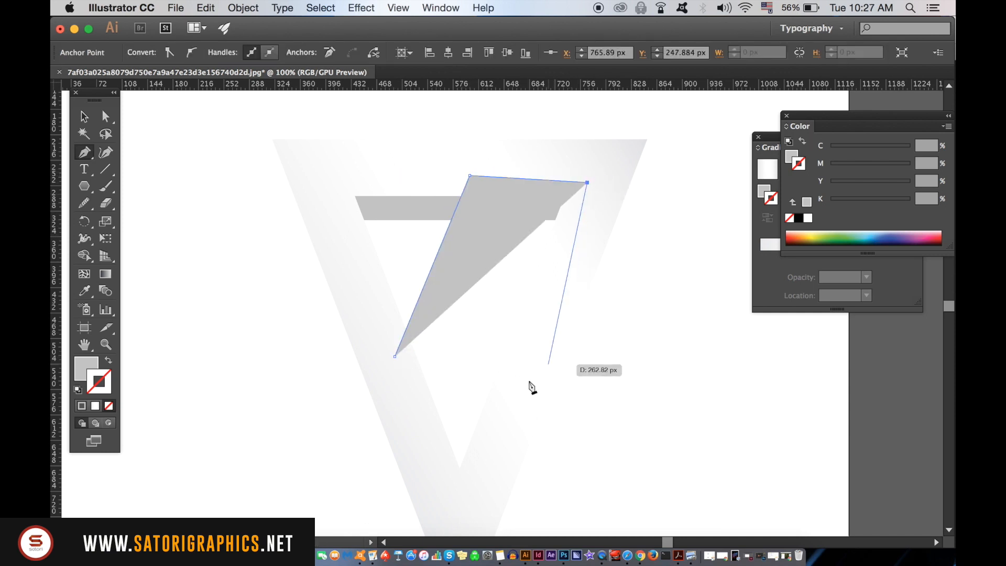
click(463, 513)
click(396, 358)
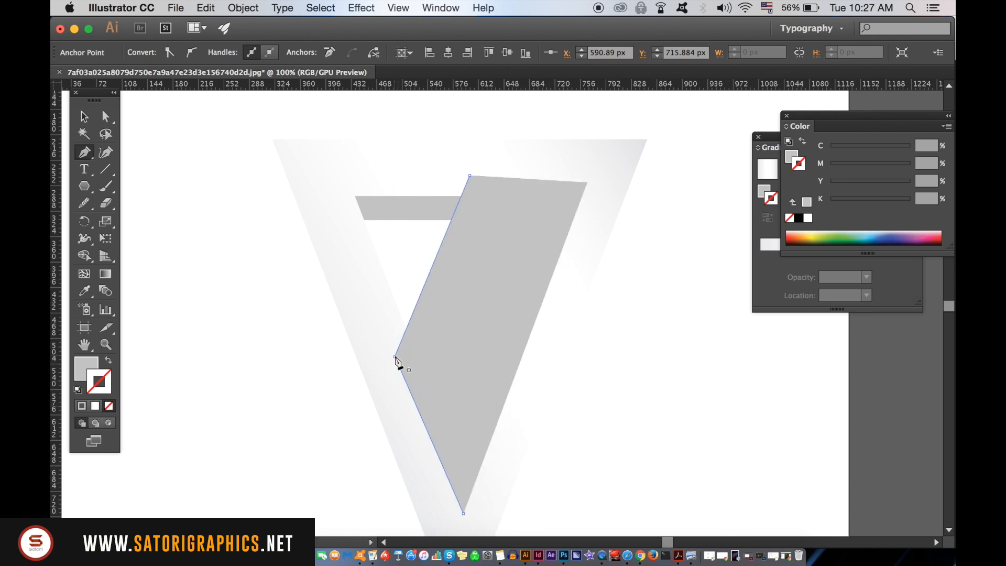
Step: Send the large slanted grey shape to the back, behind the triangle and the bar
click(84, 116)
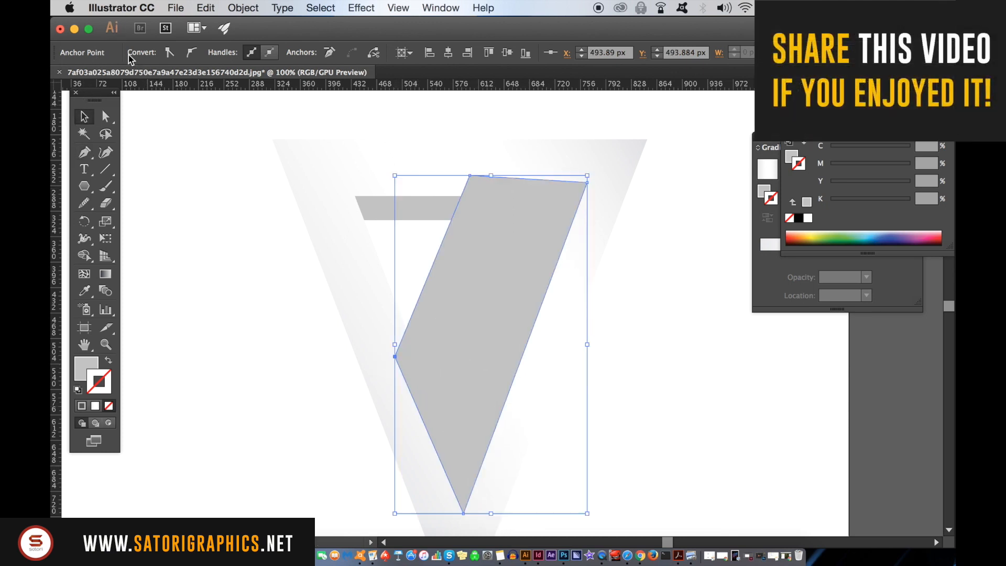
click(244, 7)
mouse_move(240, 28)
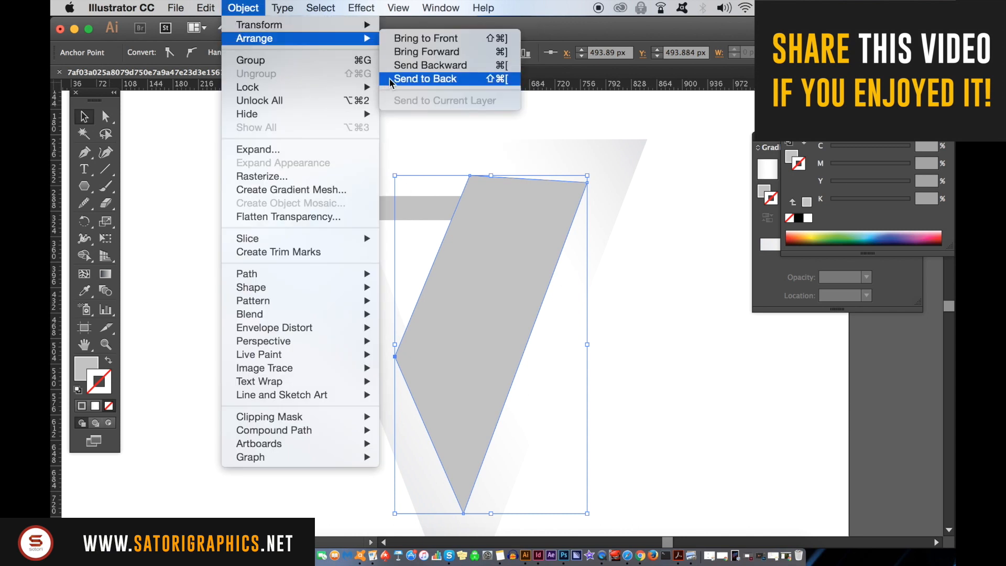
click(390, 77)
click(233, 290)
Step: Change the upper bar's solid fill color to dddddd
click(382, 194)
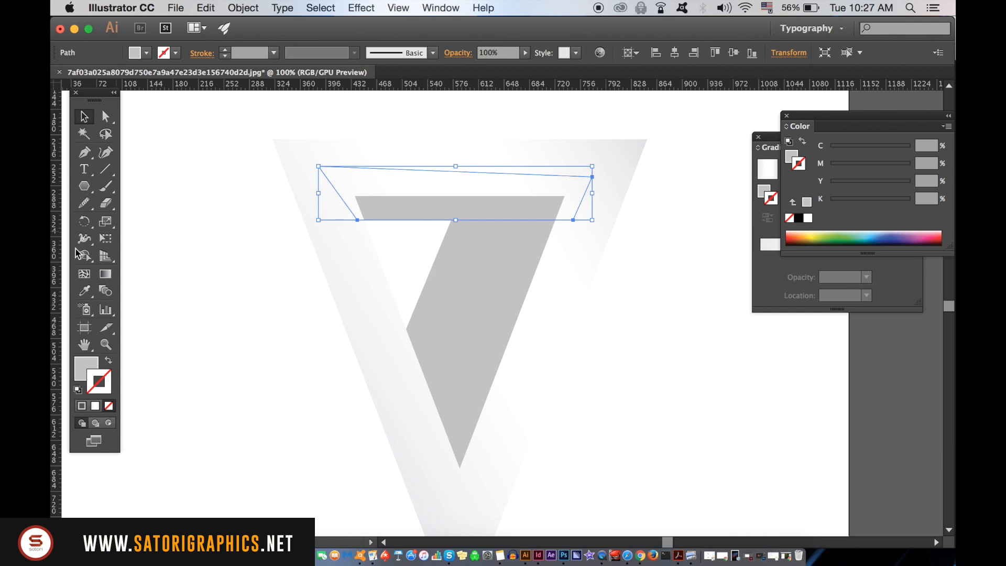
double_click(79, 369)
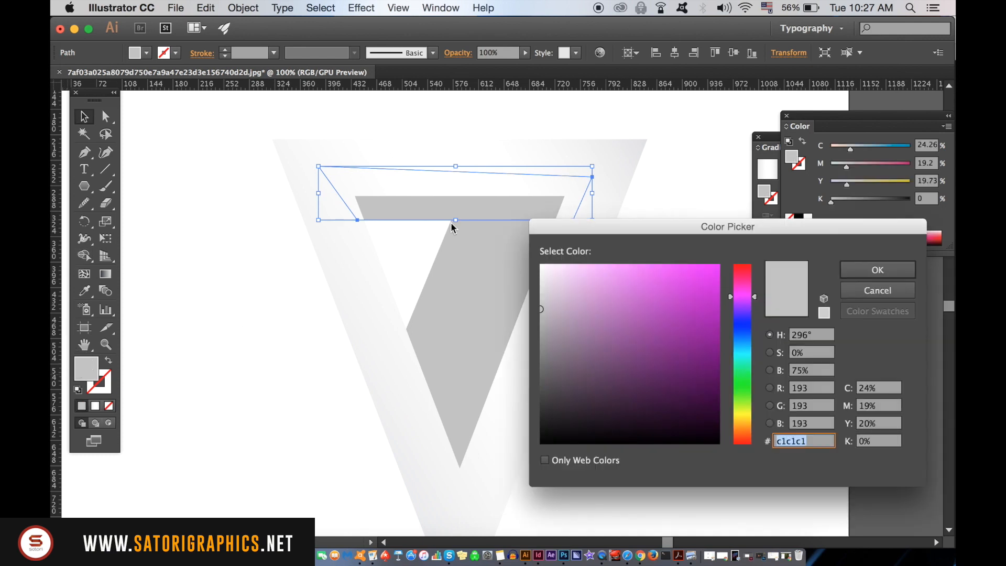
text(dddddd)
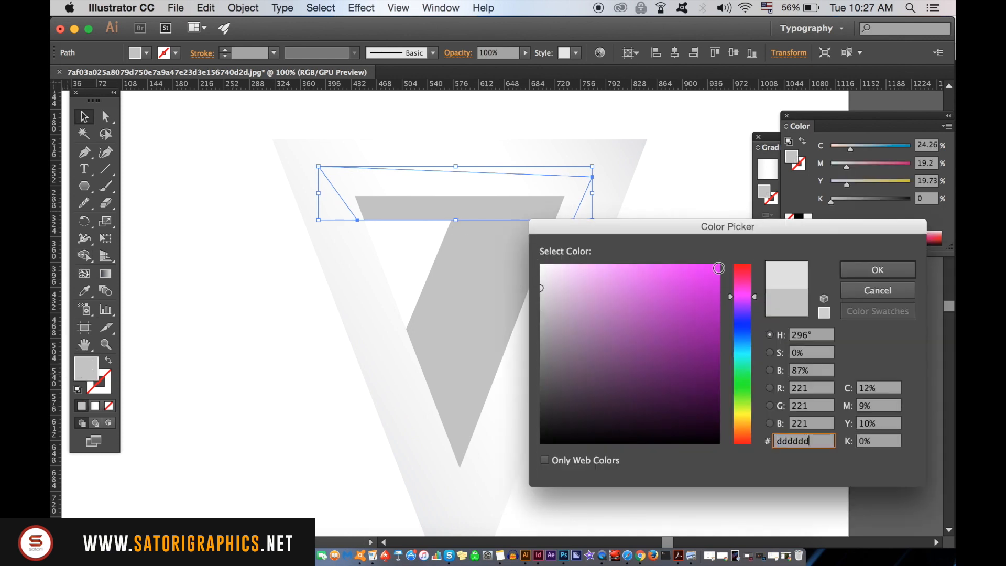
click(850, 271)
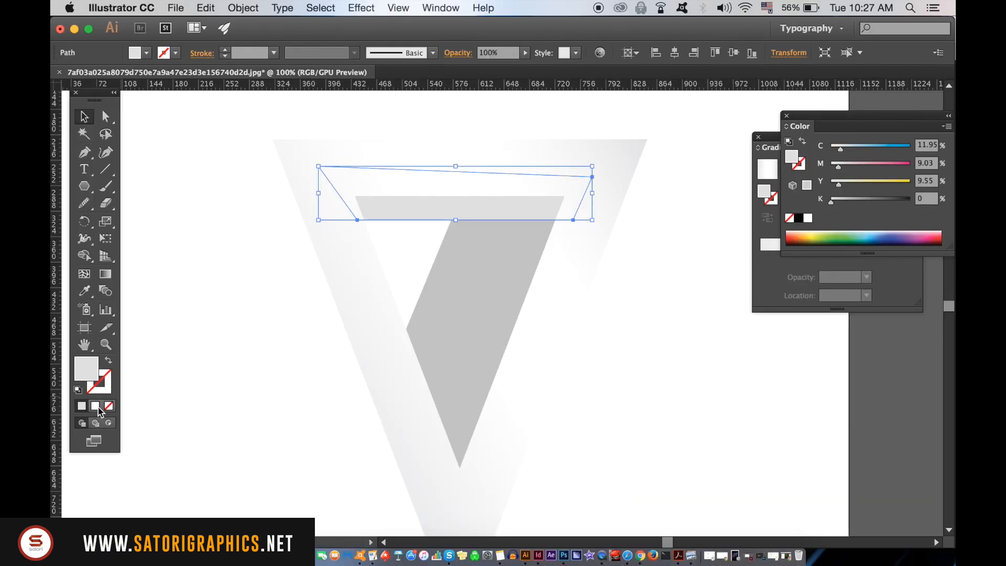
Step: Give the upper bar the 30° linear gradient, shift its middle stop toward the start, and set the first stop's K to 16%
click(525, 224)
drag(832, 258, 801, 258)
double_click(760, 256)
click(792, 361)
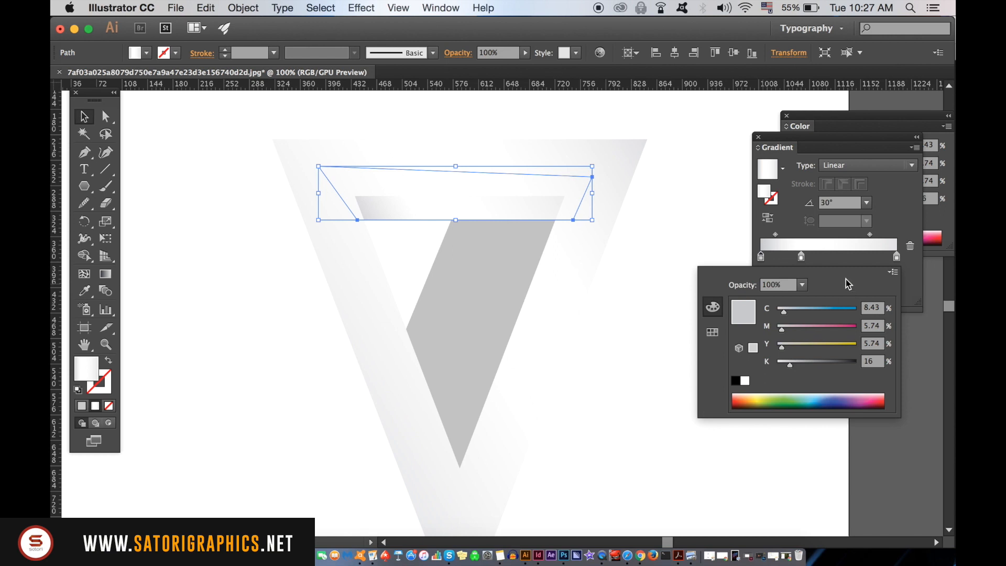
Step: Set the bar gradient's middle stop to 8% K and its end stop to 6% K, and deselect the bar
click(801, 257)
double_click(802, 257)
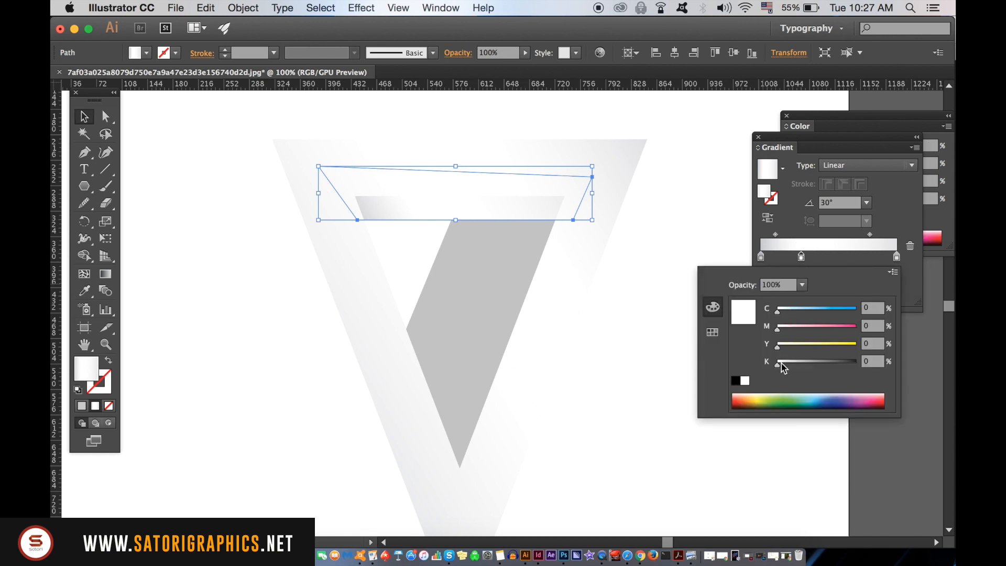
drag(780, 363, 784, 362)
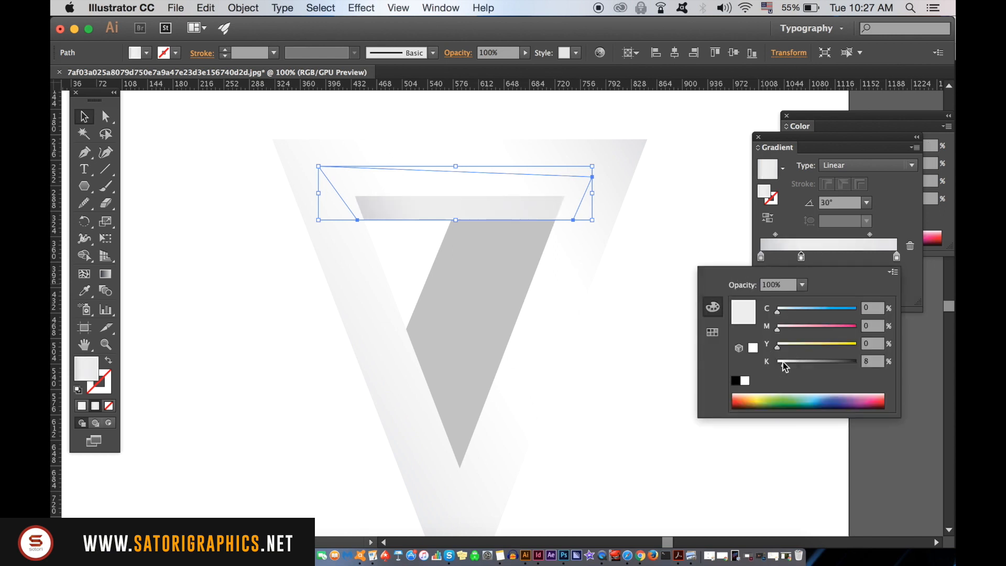
click(896, 256)
double_click(896, 257)
drag(784, 365, 782, 365)
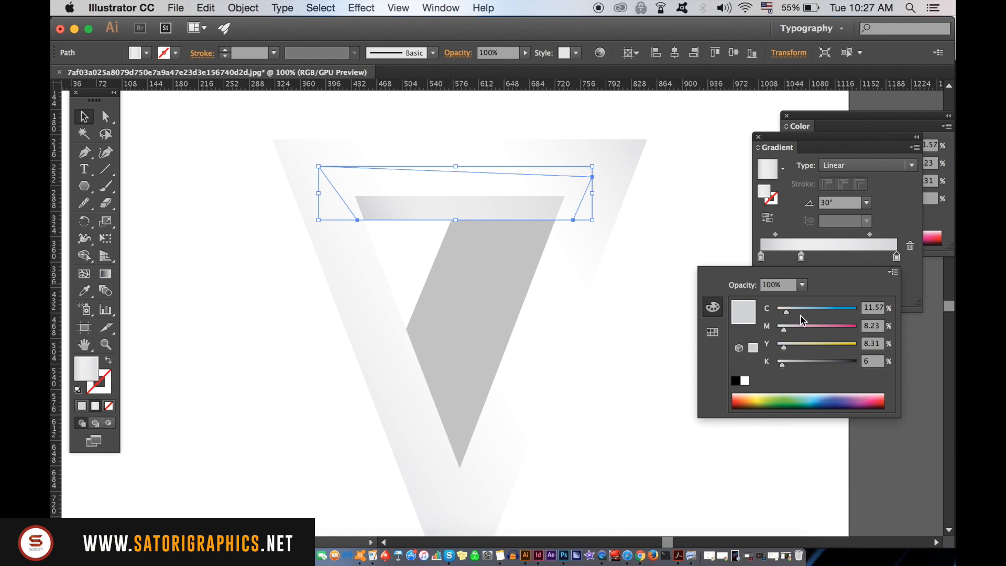
click(802, 285)
click(717, 231)
click(699, 236)
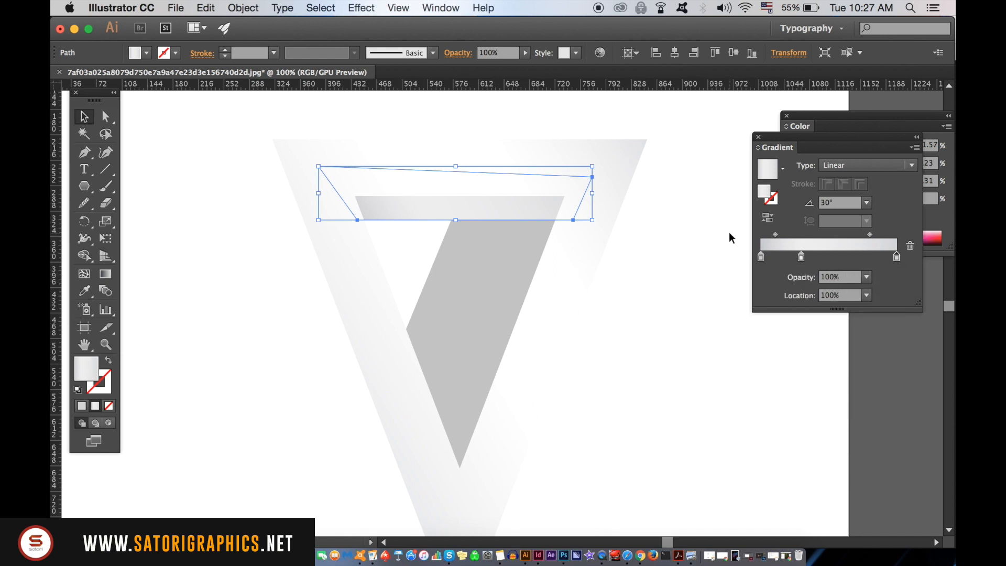
click(712, 224)
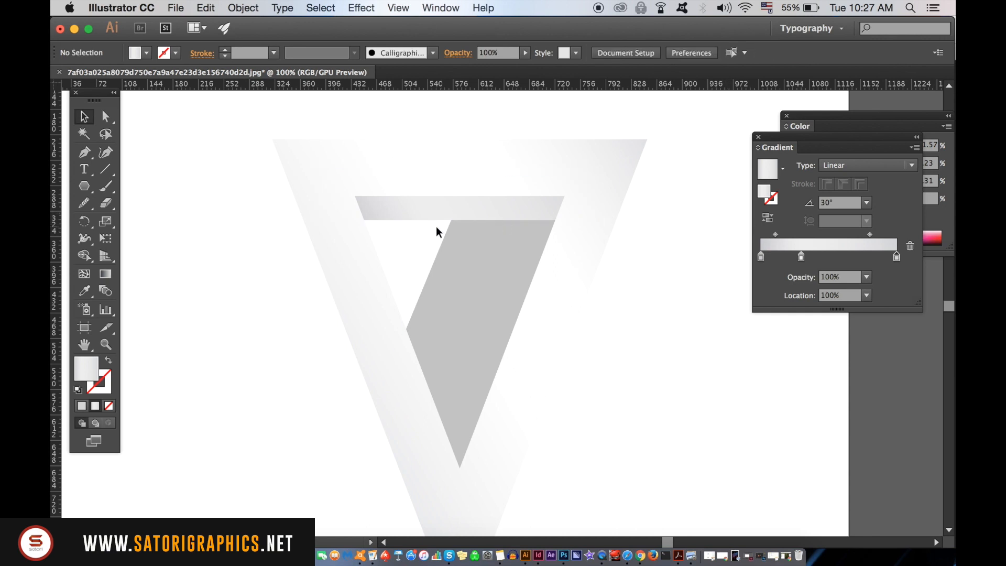
Step: Taper the upper bar's right end by moving its lower-right anchor well inward and its upper-right anchor slightly down
click(105, 116)
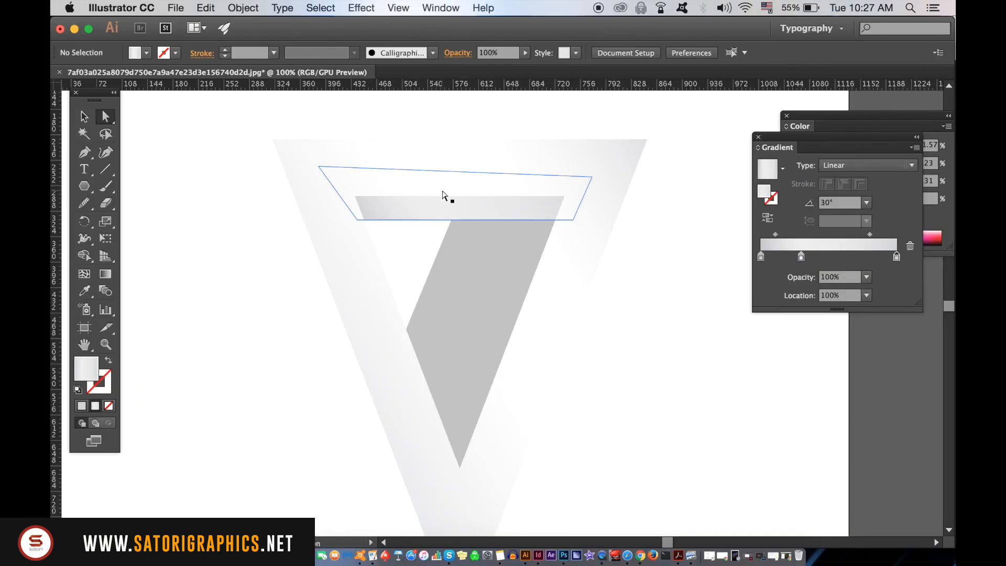
click(489, 214)
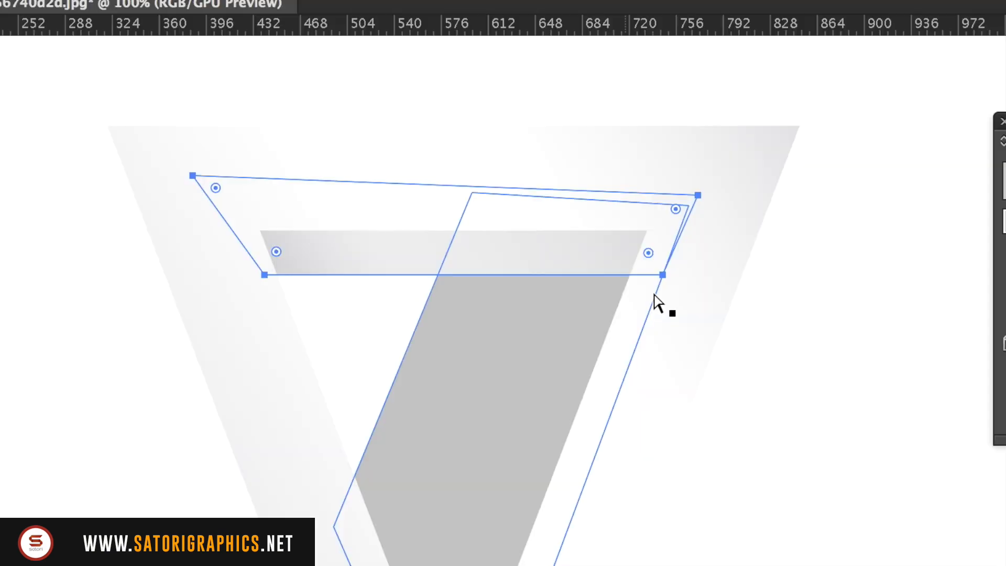
drag(664, 278, 528, 282)
drag(698, 196, 701, 214)
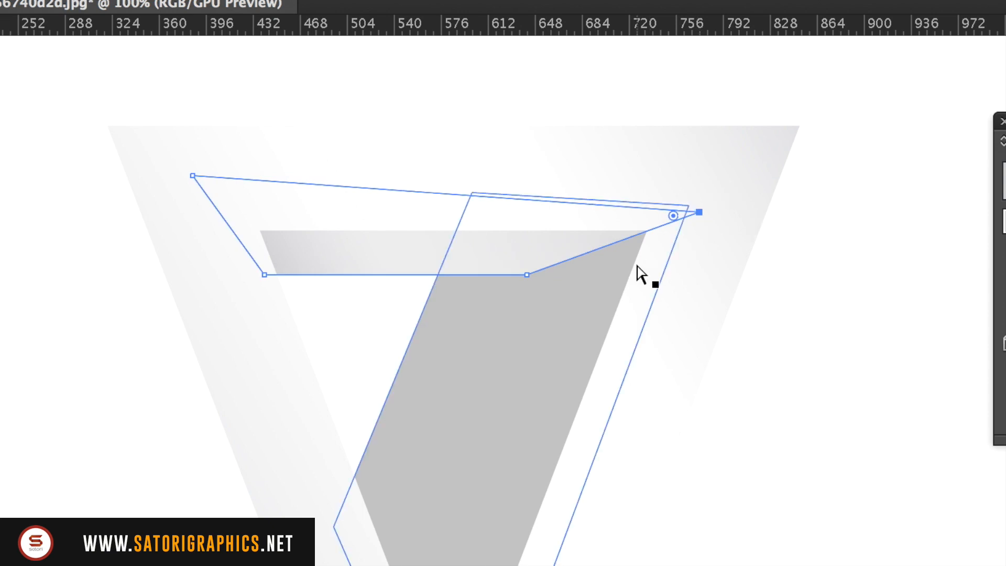
drag(527, 274, 488, 275)
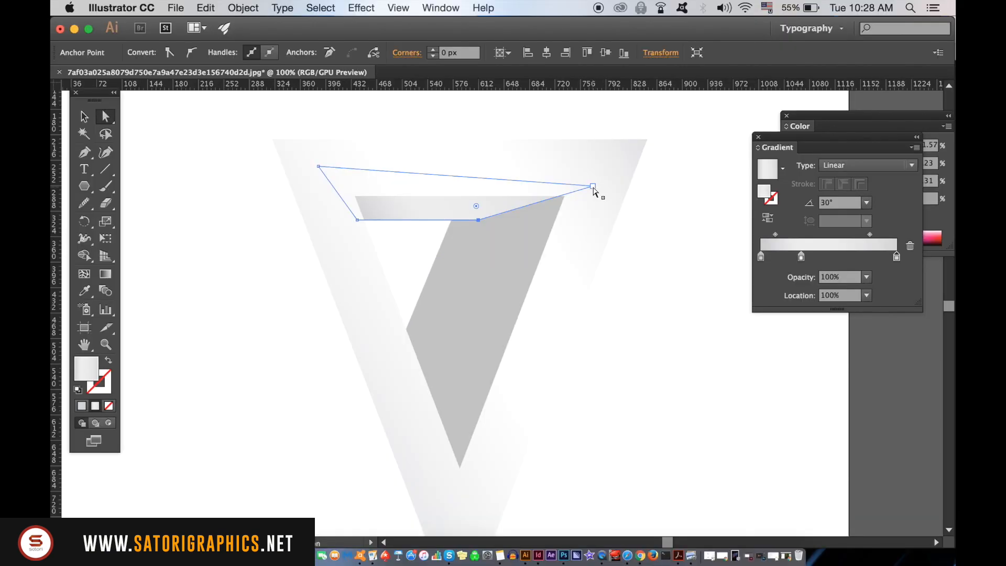
Step: Fine-tune the upper bar's upper-right anchor slightly down so its tapered edge meets the grey face's top corner, and deselect the bar
key(super+equal)
drag(591, 191, 574, 300)
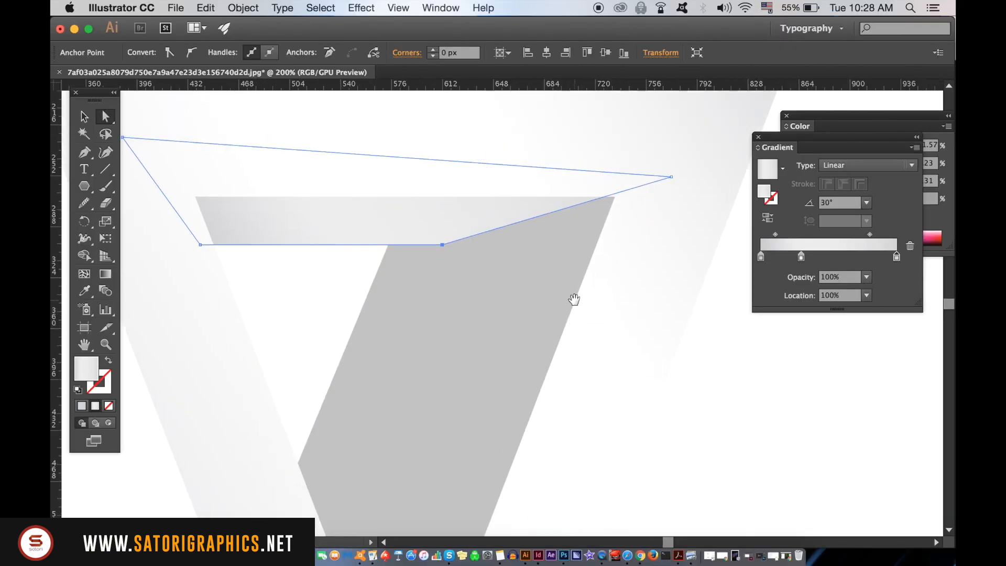
drag(672, 177, 676, 183)
click(709, 368)
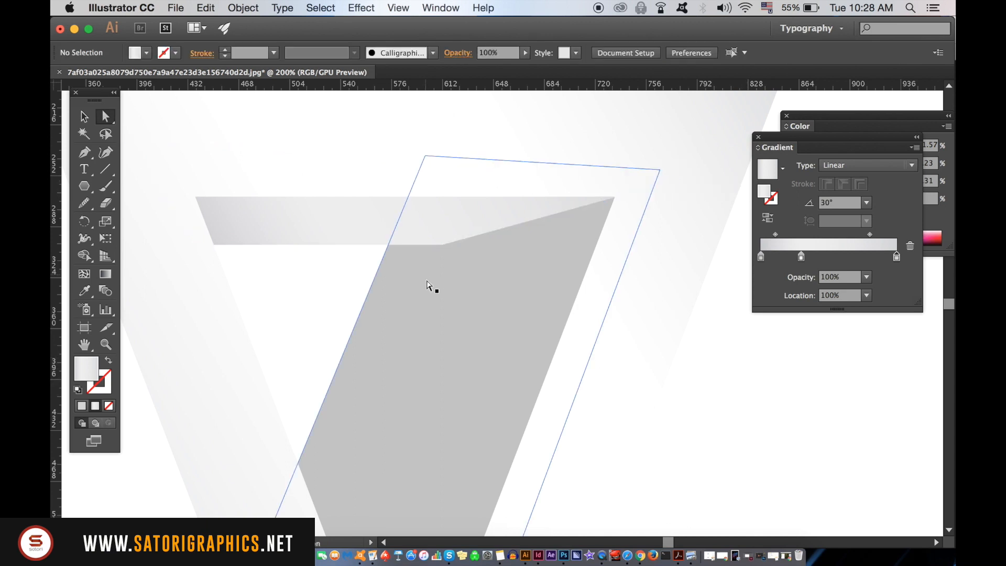
Step: Narrow the grey side face by moving its two left anchors inward until its left edge meets the bar's lower-right corner, and deselect it
drag(428, 284, 465, 246)
key(super+equal)
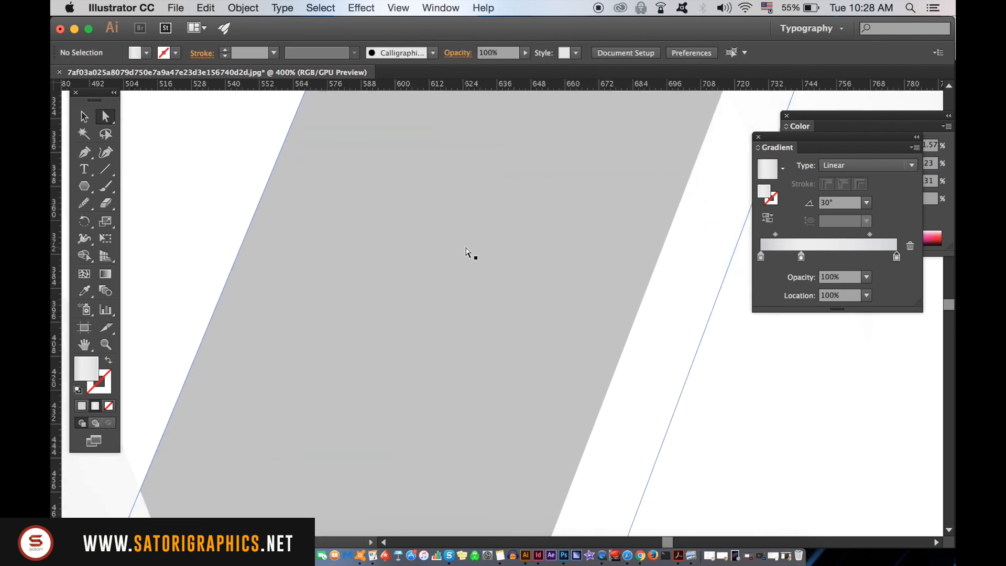
key(super+minus)
key(super+minus)
key(super+minus)
click(466, 247)
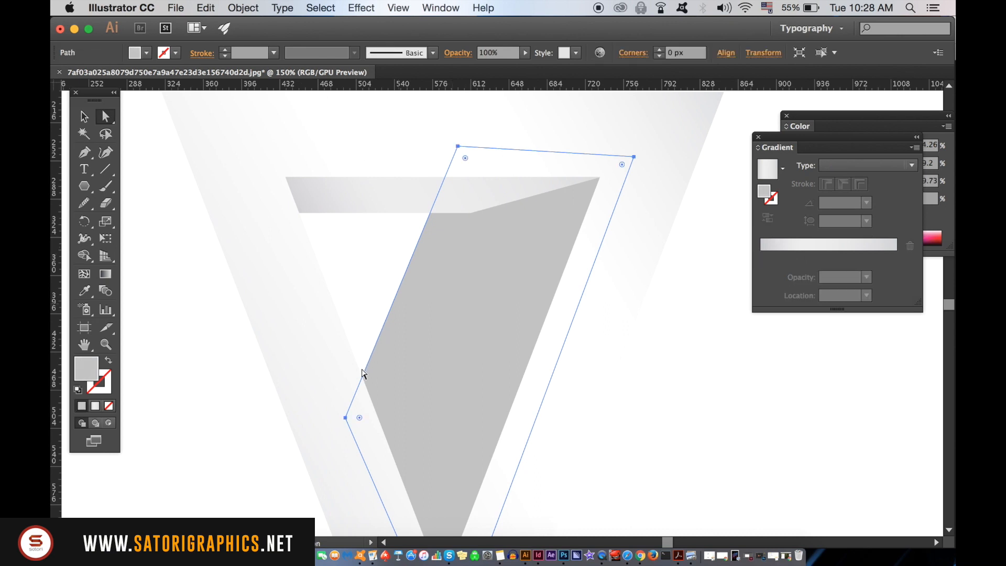
click(345, 418)
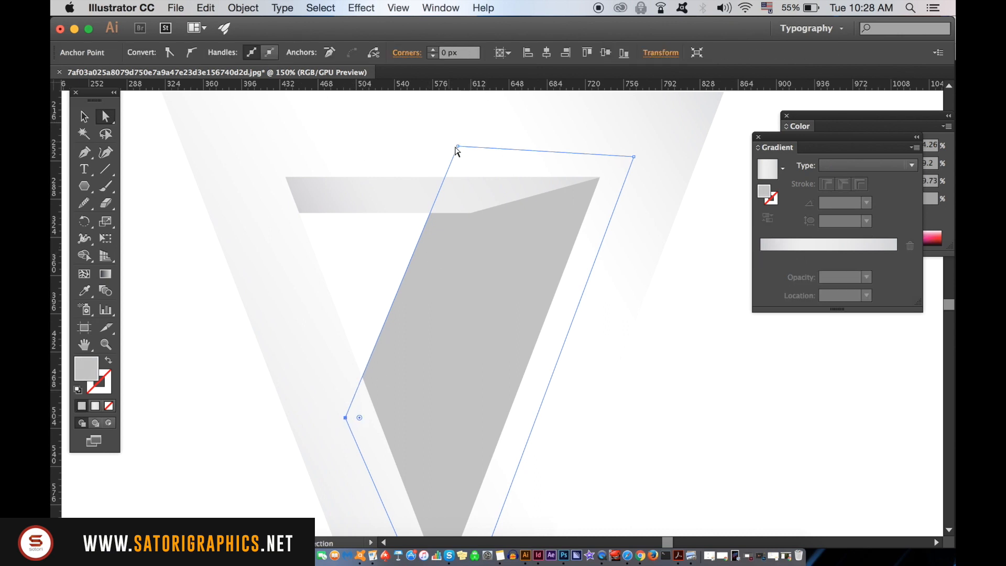
drag(458, 151, 492, 158)
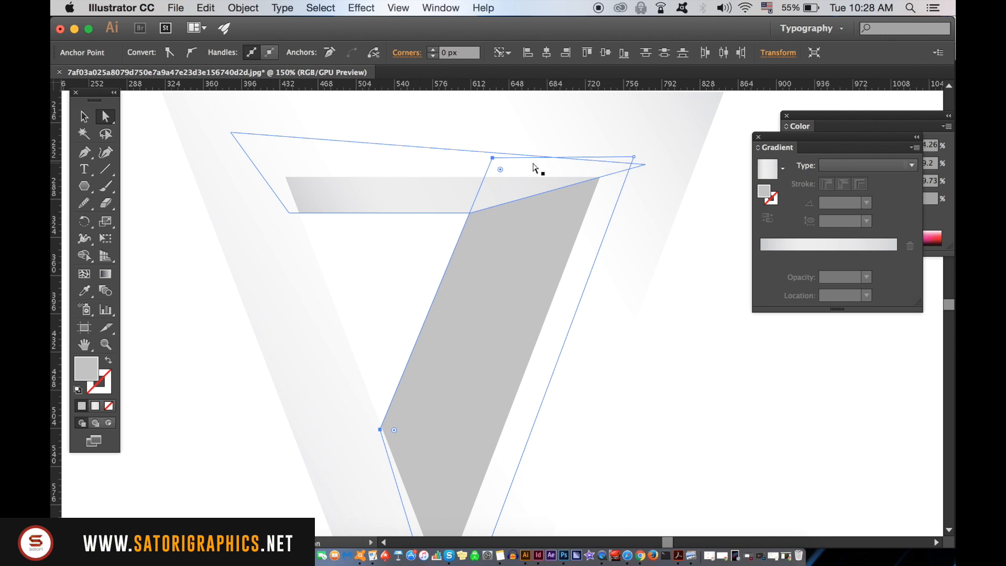
click(720, 310)
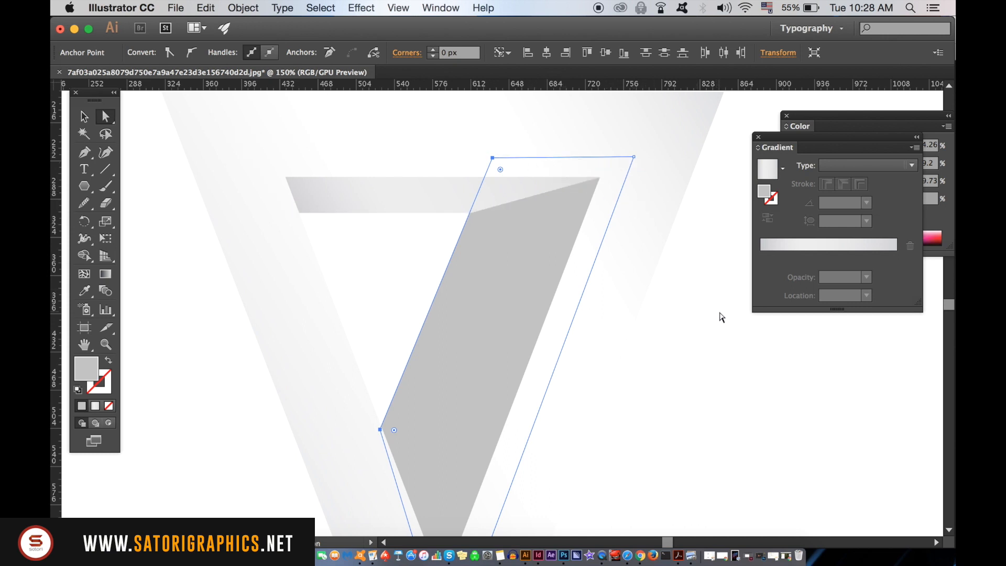
Step: Align the upper bar's lower-right anchor exactly with the grey face's left edge, and deselect the bar
key(super+equal)
key(super+equal)
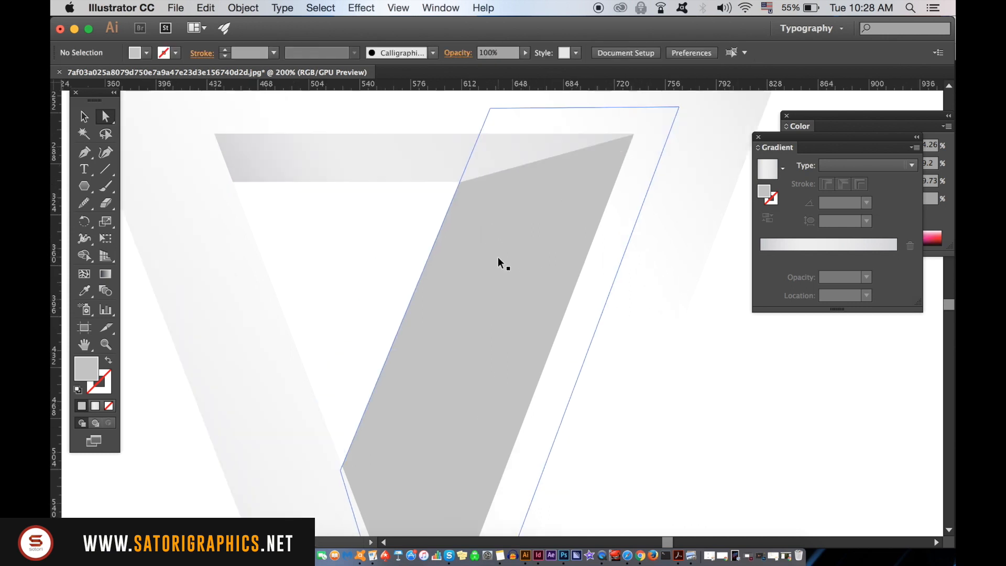
click(284, 233)
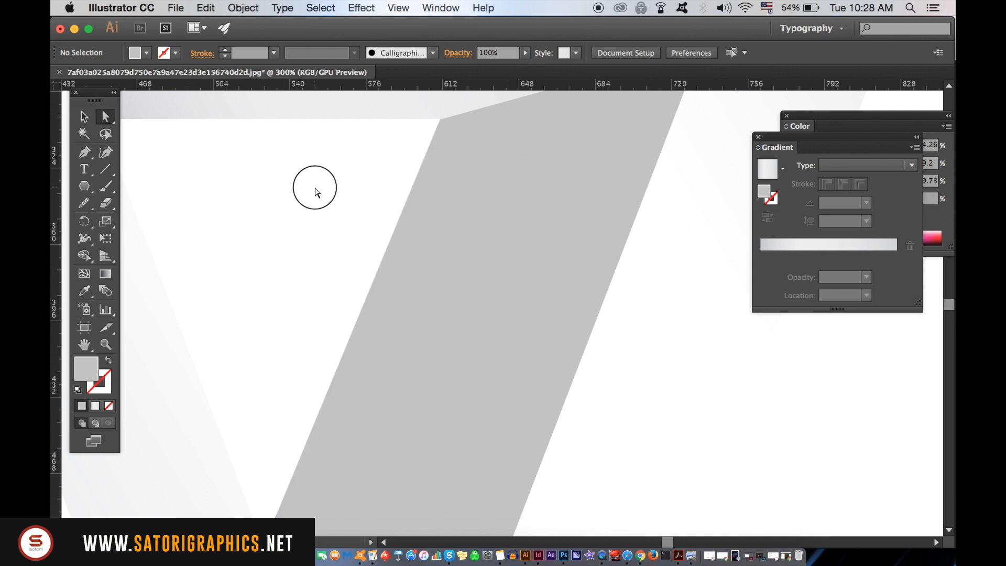
key(super+equal)
key(super+equal)
key(super+equal)
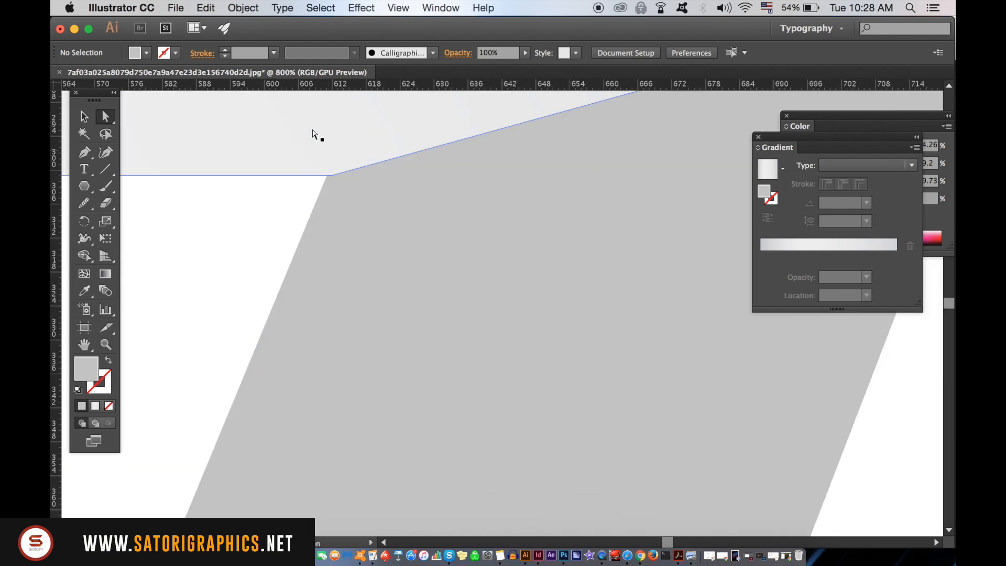
click(323, 161)
click(332, 176)
drag(333, 183, 329, 182)
click(283, 218)
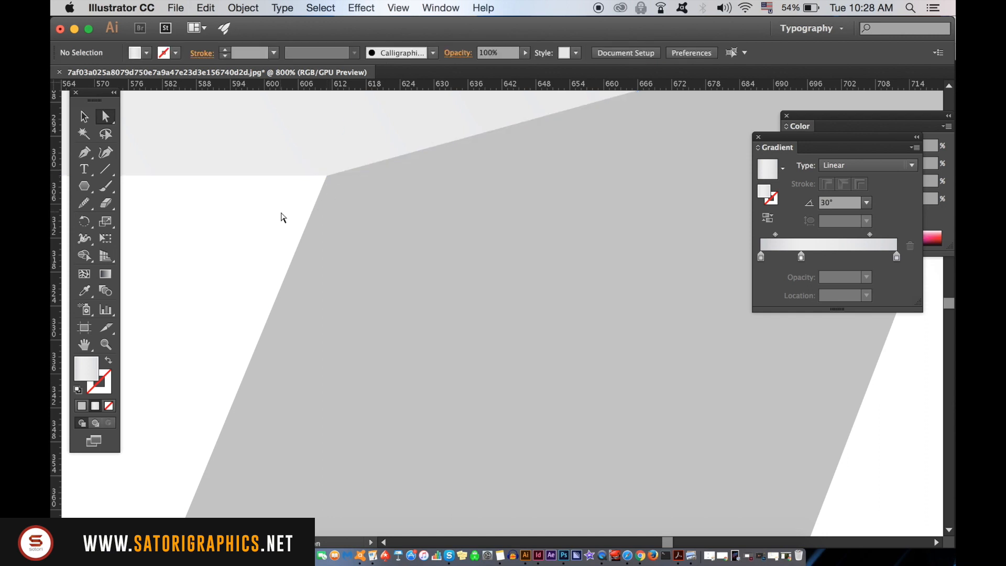
Step: Examine how the tapered bar and the narrowed grey face fit together within the whole triangle
key(super+minus)
key(super+minus)
key(super+minus)
key(super+minus)
key(super+minus)
key(super+minus)
key(super+minus)
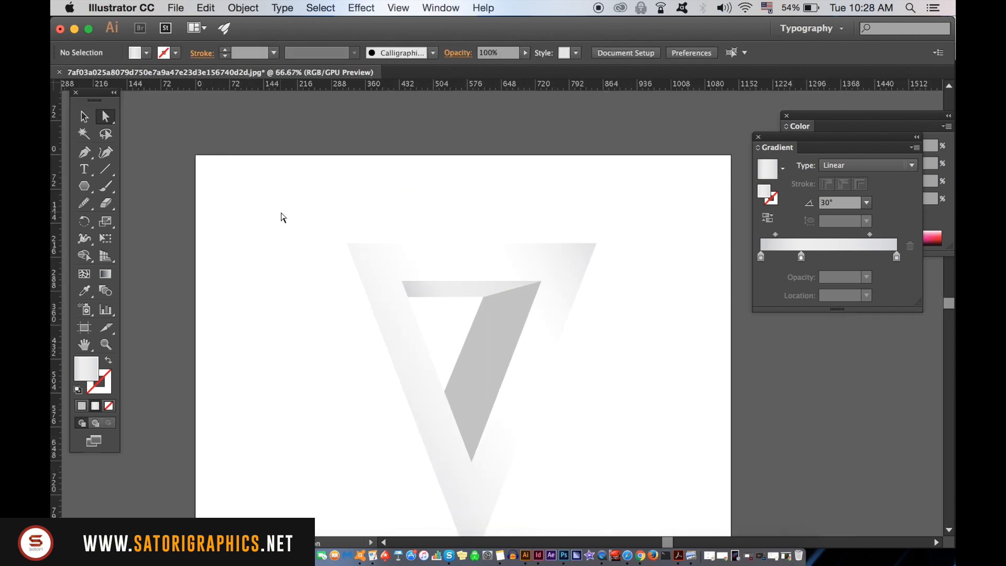
scroll(781, 392, down, 3)
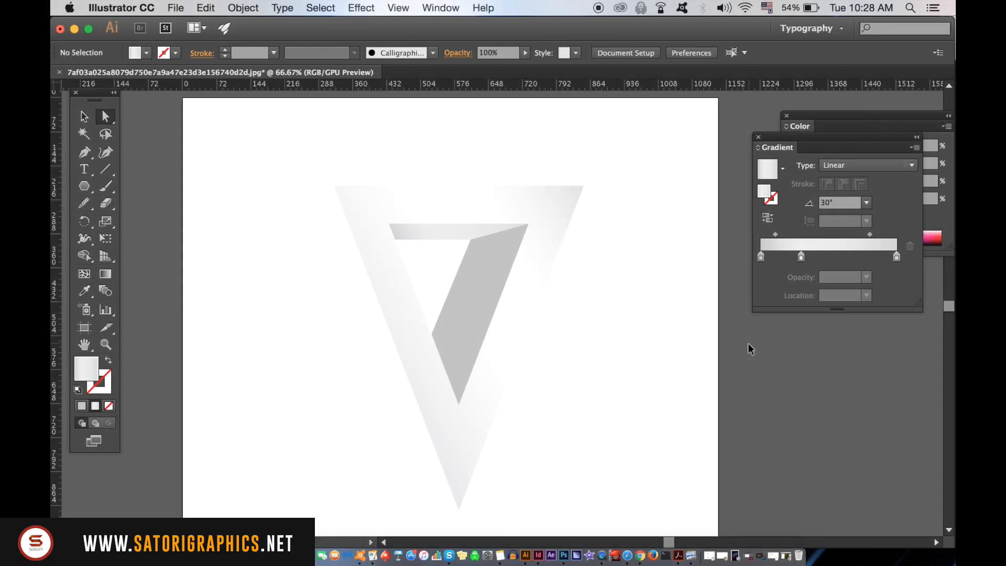
key(super+plus)
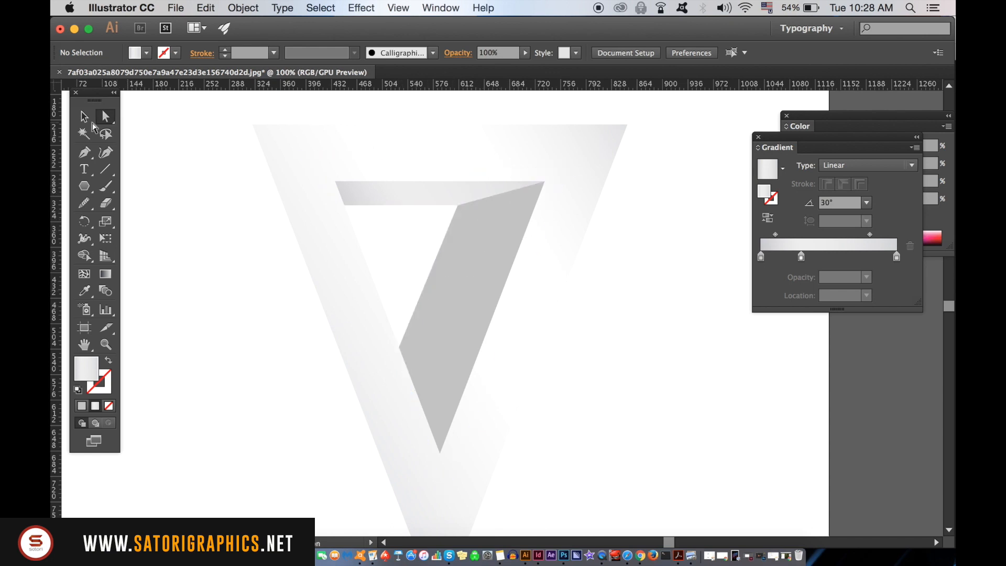
Step: Pick up the grey face's fill as the current fill color and darken it to a neutral grey of 62% brightness
click(84, 152)
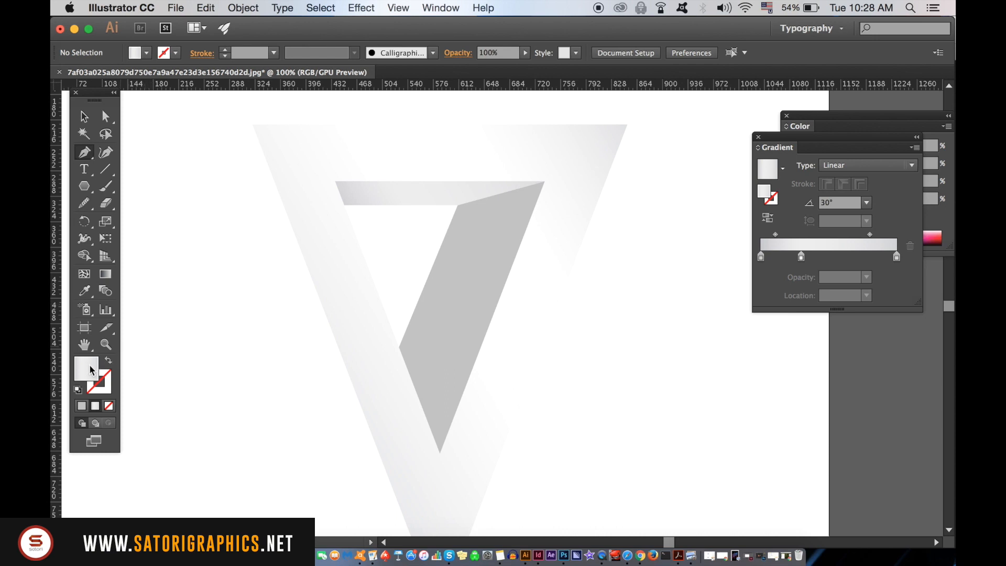
click(84, 116)
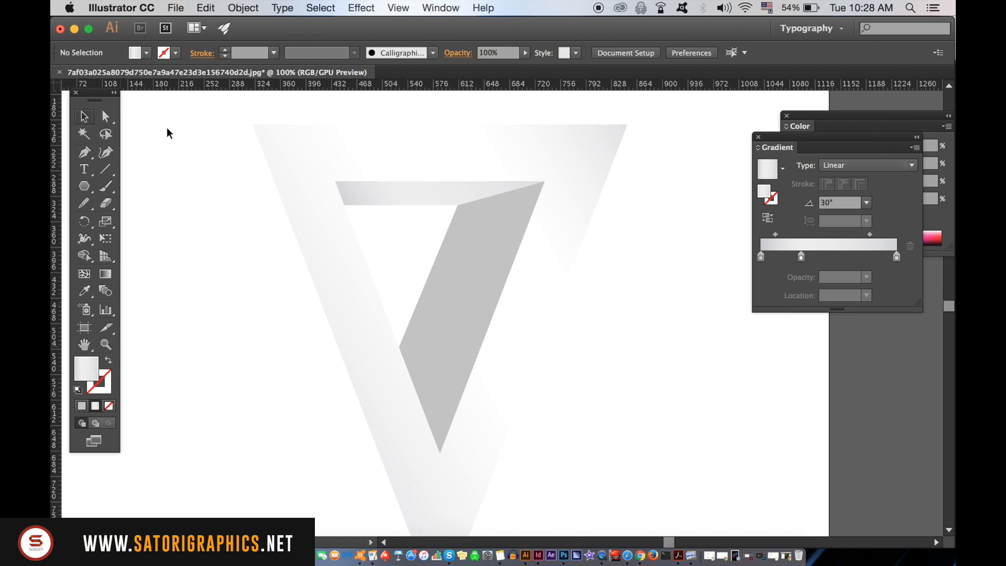
click(484, 266)
click(181, 309)
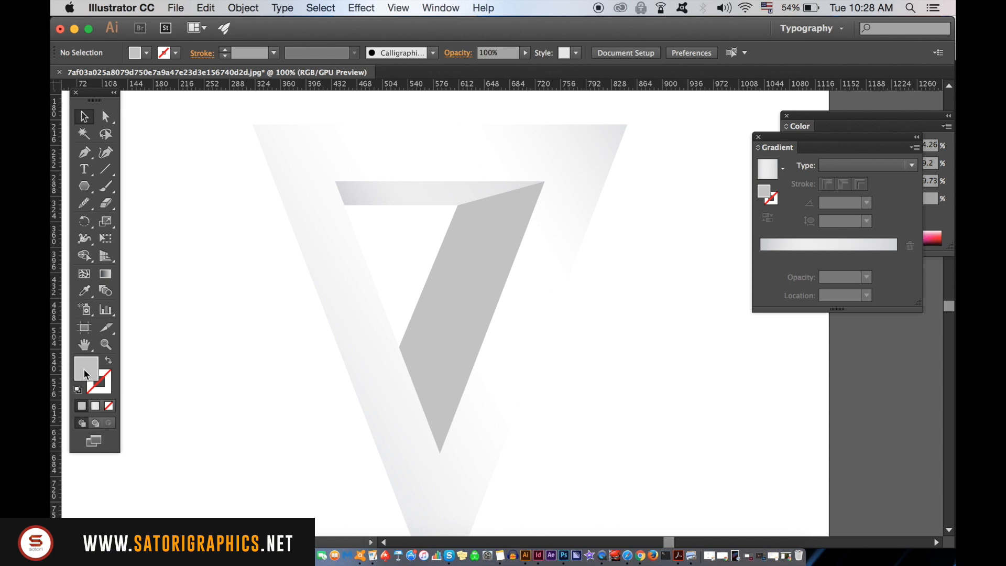
double_click(86, 374)
click(540, 331)
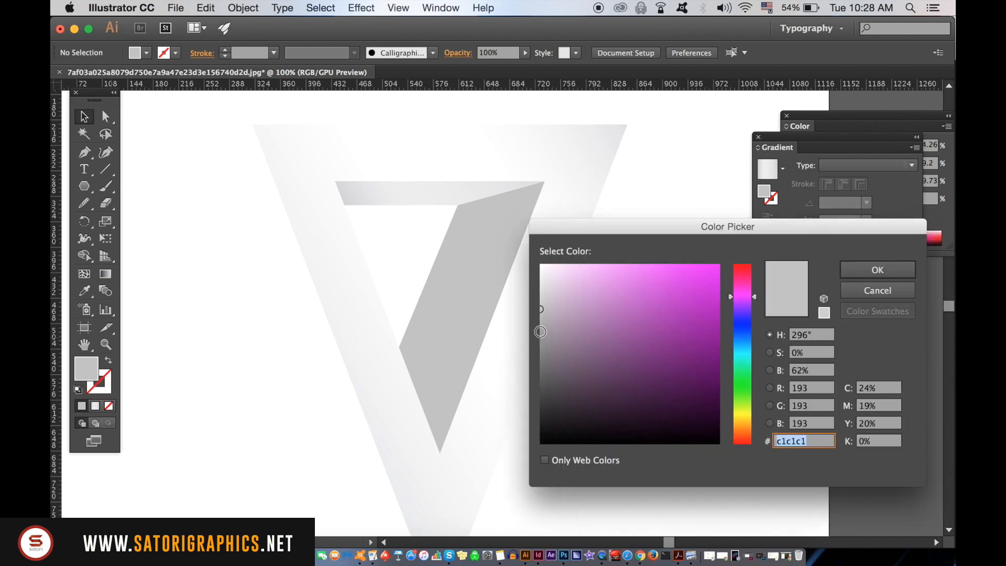
click(878, 270)
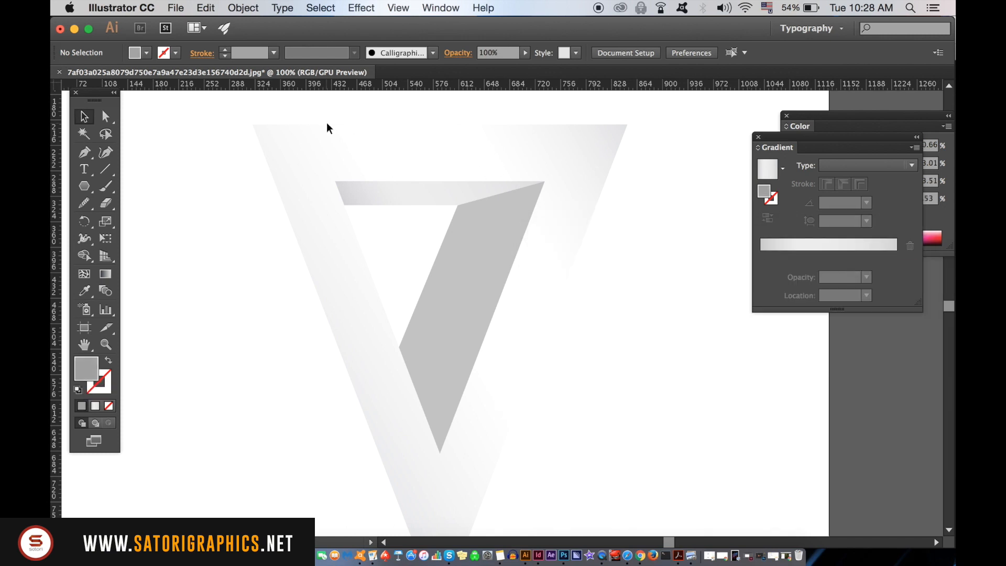
Step: Draw a closed three-point Pen shadow over the grey face, from its top corner to its left edge and the bar's lower-right corner, and deselect it
click(84, 152)
key(super+equal)
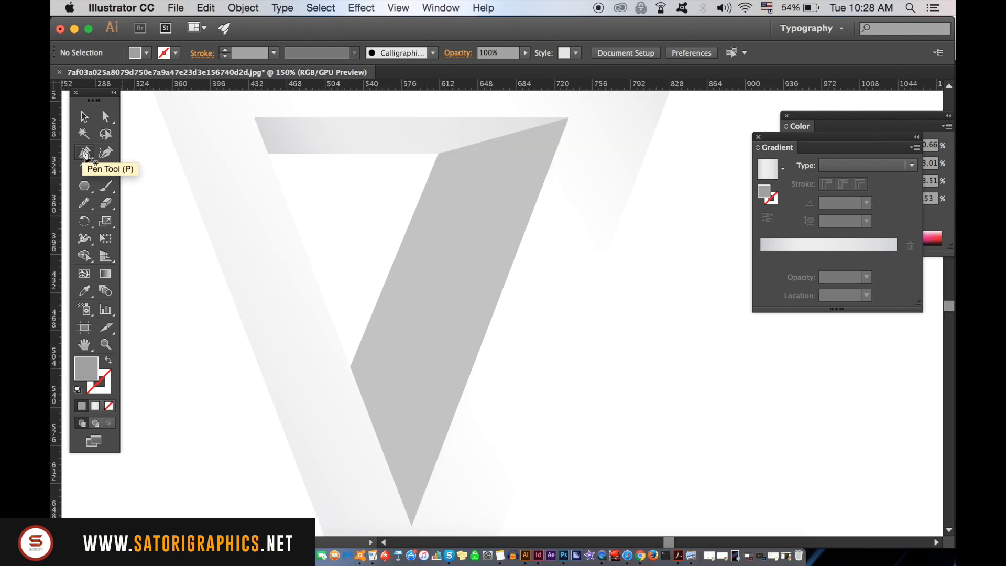
drag(336, 102, 337, 127)
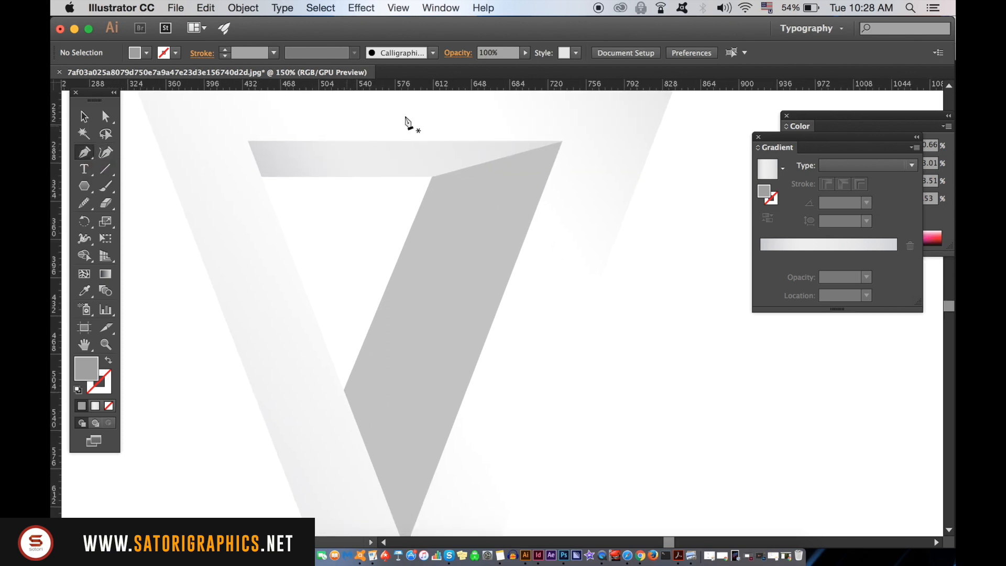
click(562, 142)
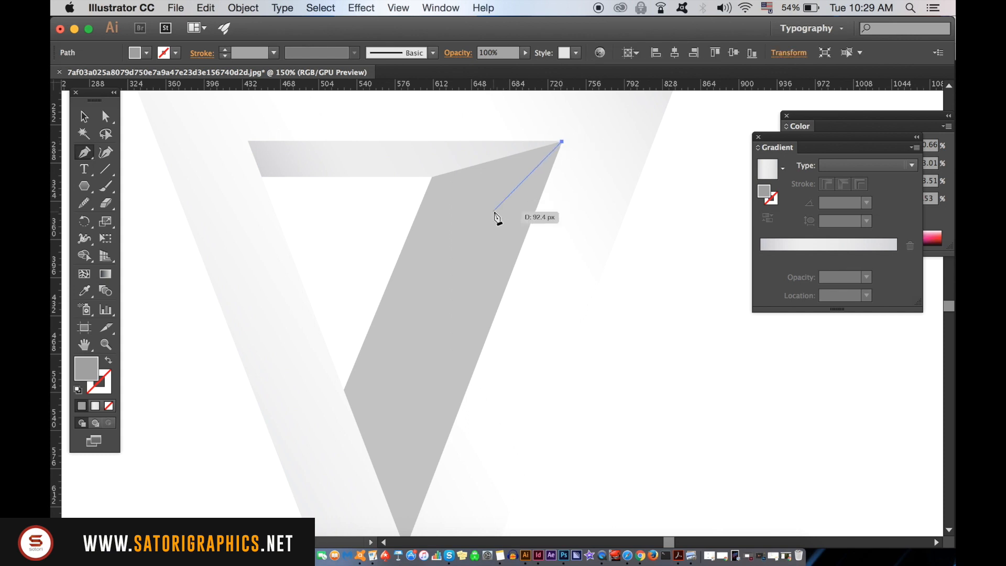
click(374, 315)
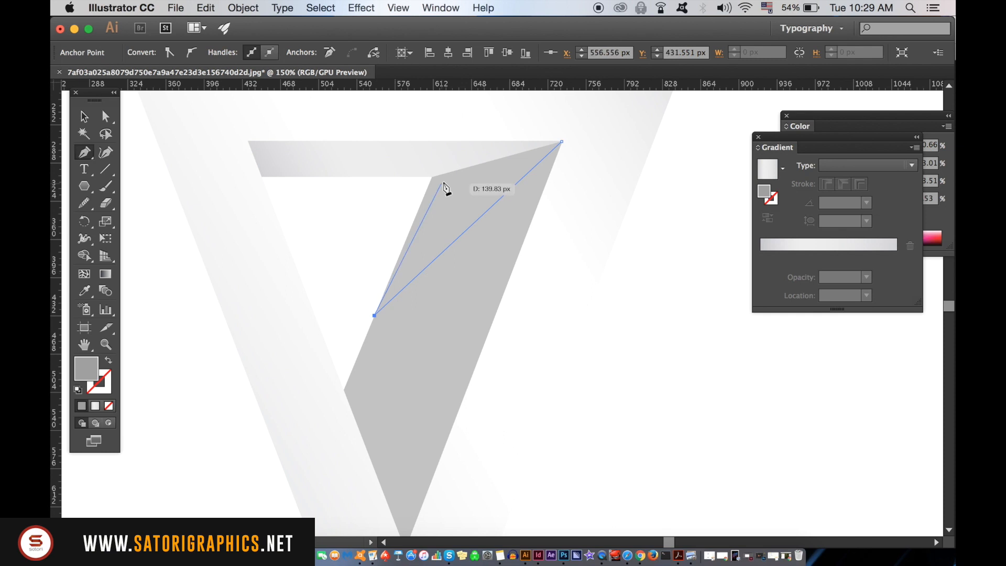
click(433, 177)
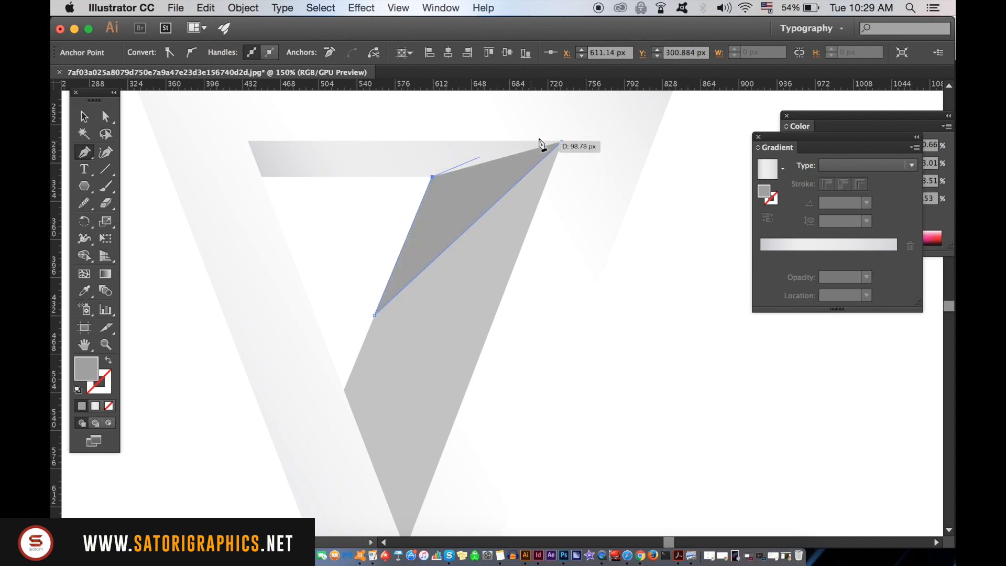
click(562, 142)
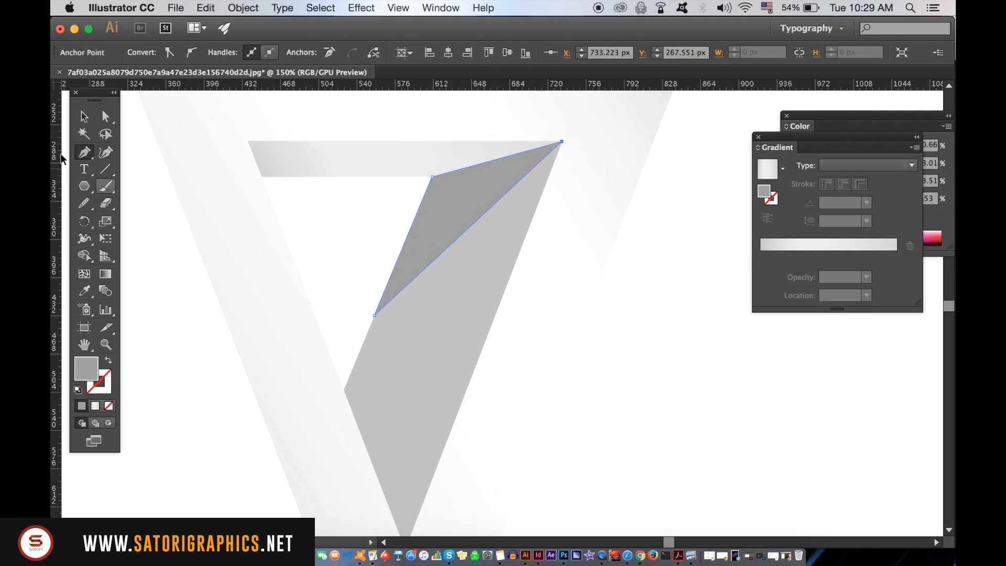
click(84, 116)
click(176, 262)
Step: Examine the dark shadow on the inner face within the whole triangle graphic
key(super+minus)
key(super+minus)
key(super+minus)
key(super+minus)
key(super+minus)
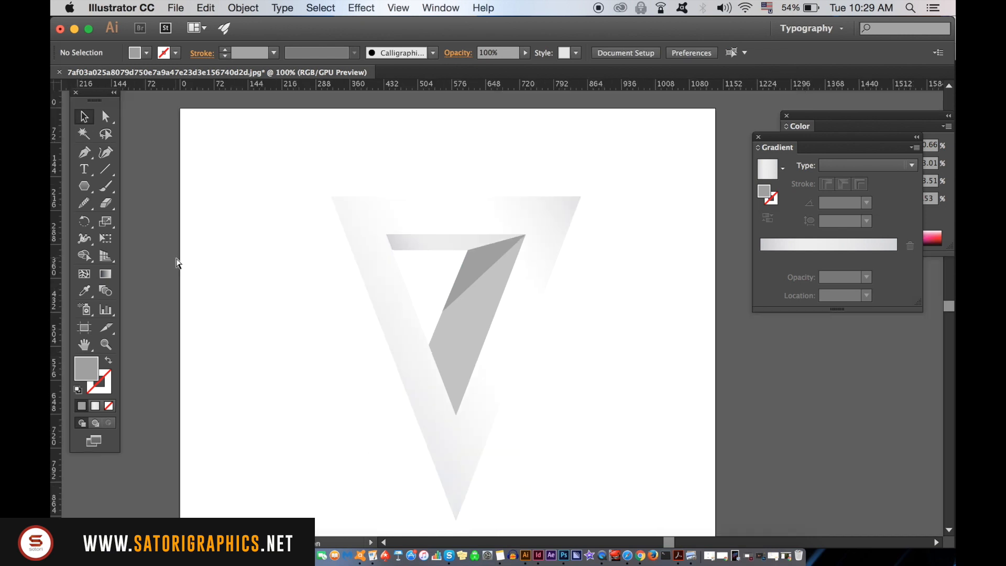
key(super+plus)
key(super+plus)
key(super+plus)
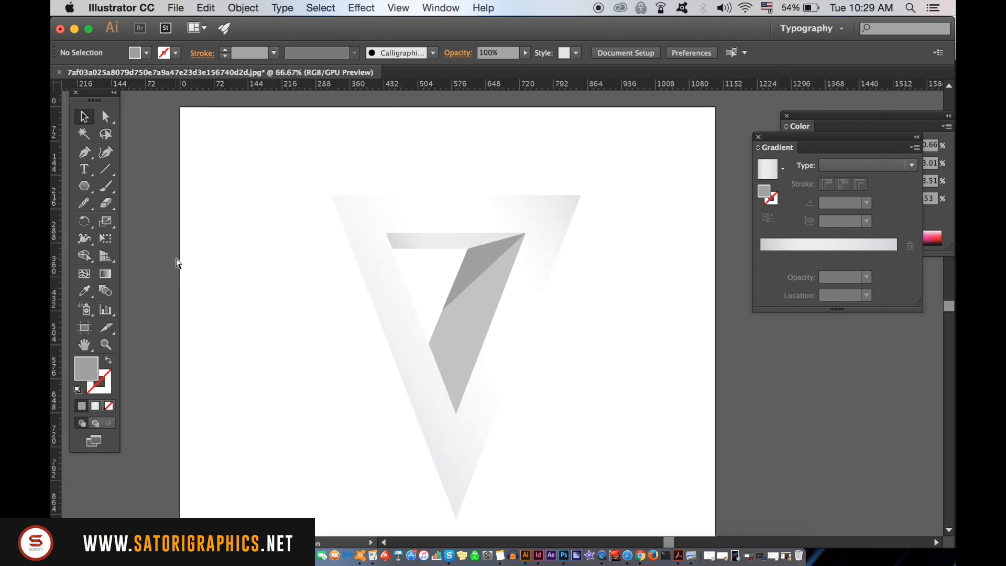
Step: Move the dark shadow's lowest anchor about 3 px down along the grey face's left edge, and deselect the shadow
key(super+plus)
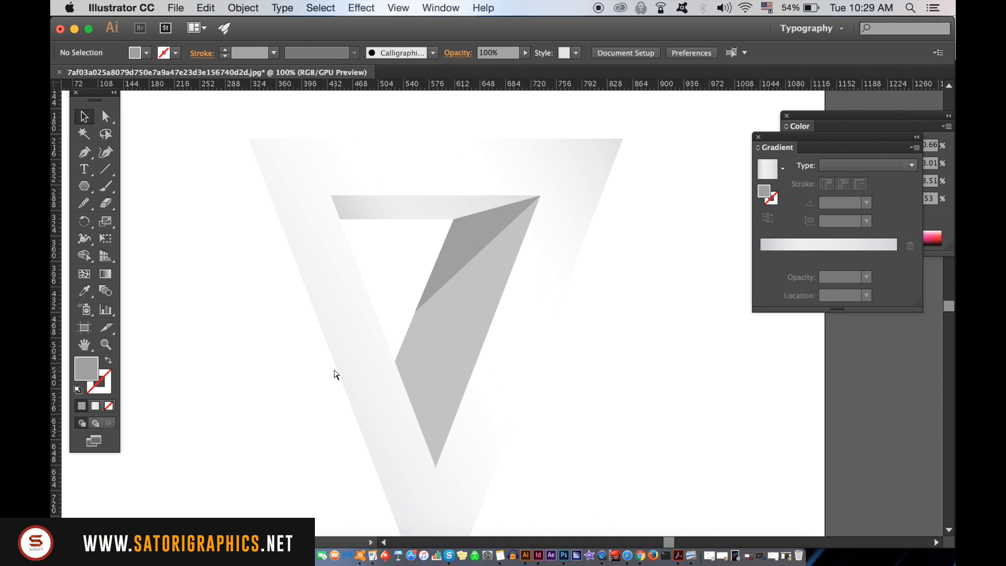
key(super+plus)
key(super+plus)
key(super+plus)
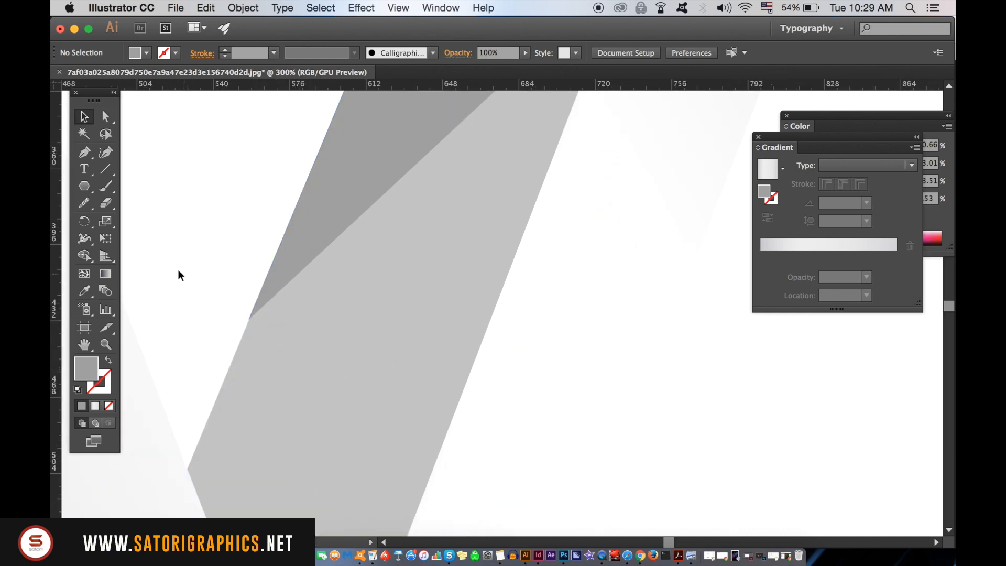
key(super+plus)
key(super+plus)
key(super+plus)
drag(179, 270, 607, 262)
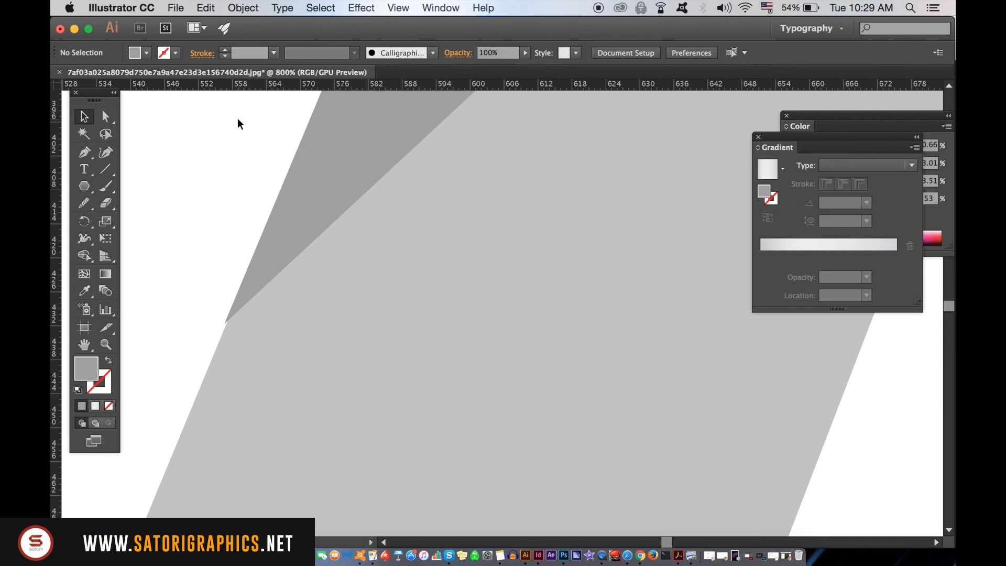
click(106, 116)
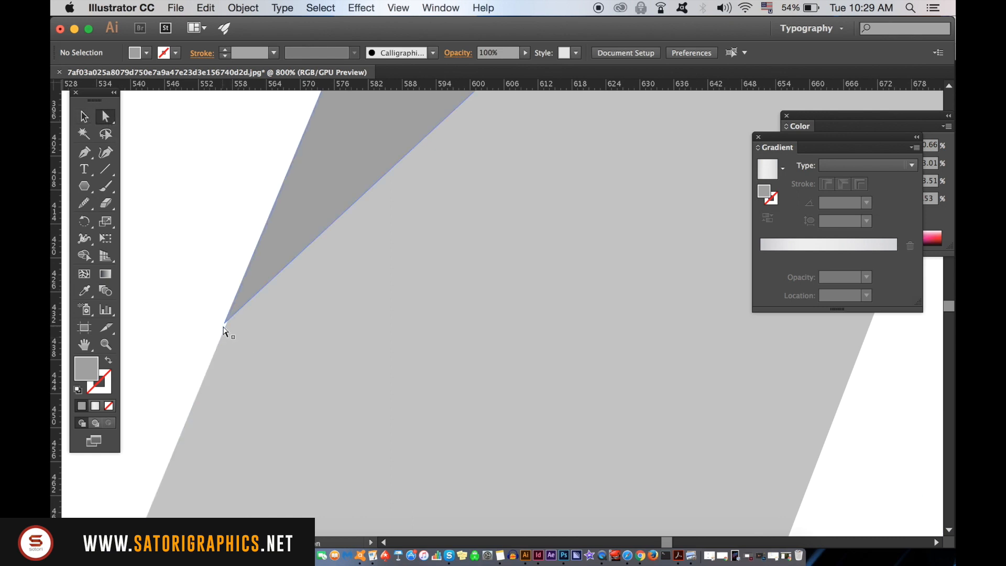
drag(225, 330, 223, 344)
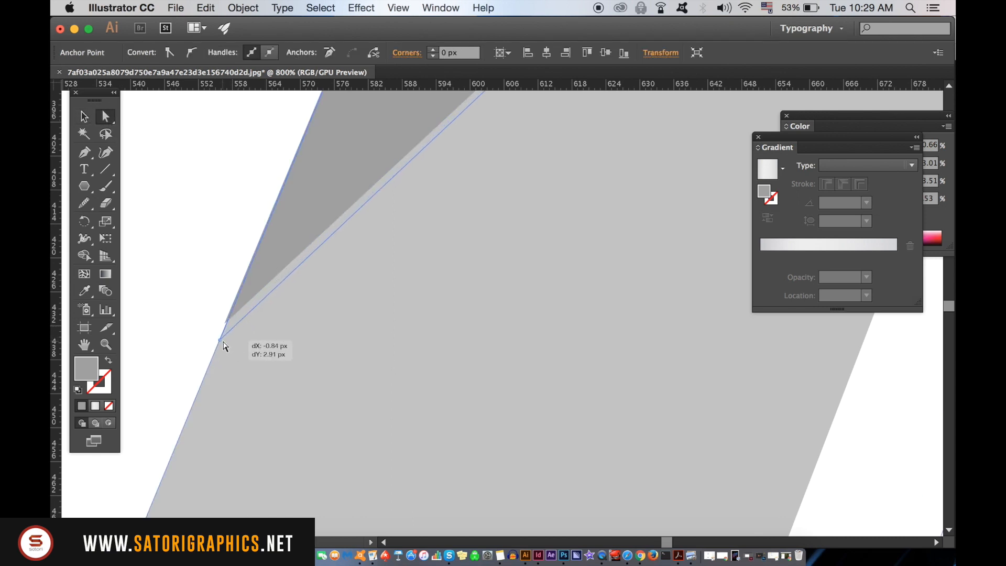
click(175, 316)
Step: Review the complete triangle graphic on the full artboard, leaving nothing selected
key(super+minus)
key(super+0)
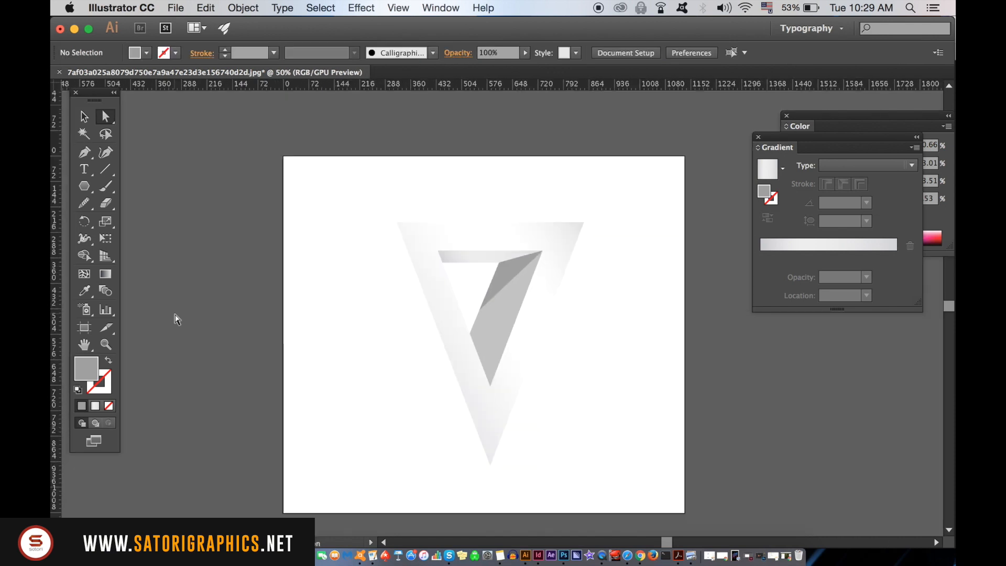
key(super+minus)
key(super+minus)
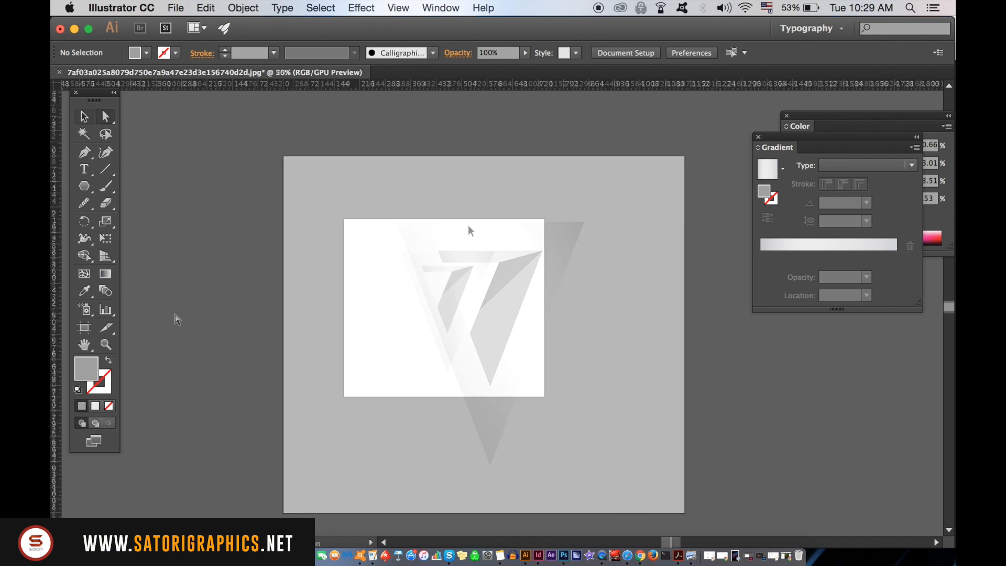
drag(404, 219, 509, 340)
click(506, 216)
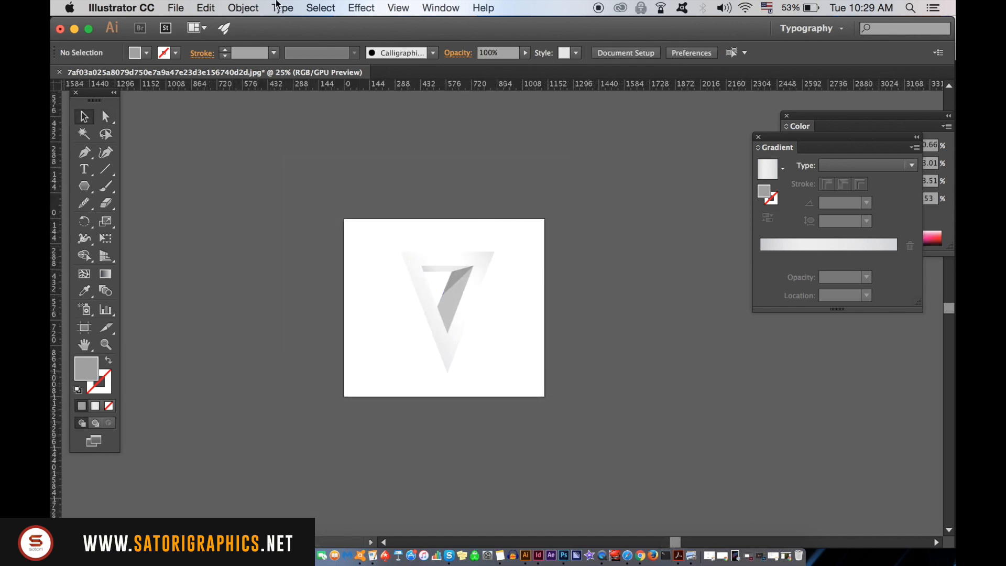
Step: Select the complete triangle graphic and scale it down proportionally about its centre to roughly 70% of its size, and deselect it
click(282, 8)
mouse_move(231, 7)
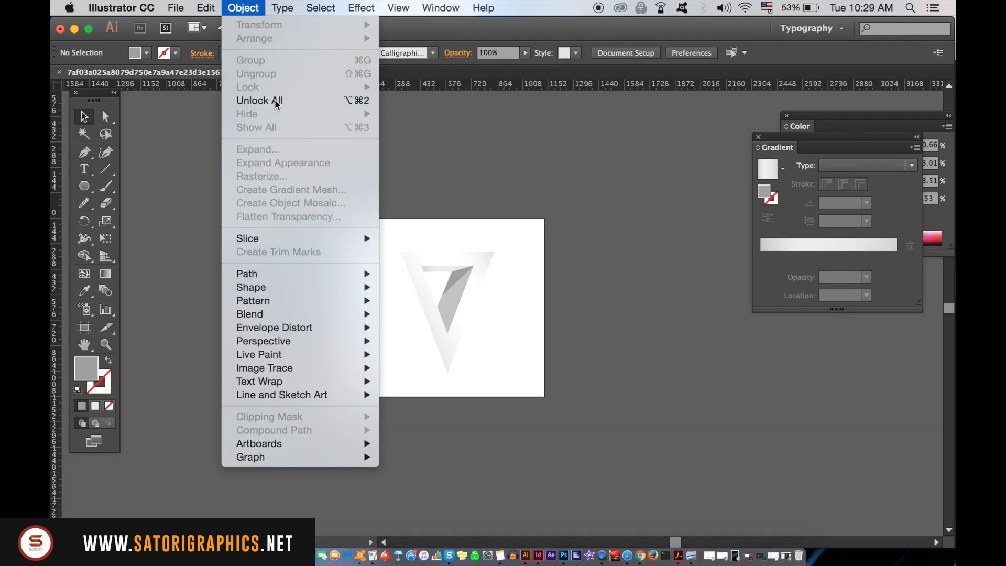
click(324, 268)
click(313, 223)
drag(312, 219, 502, 335)
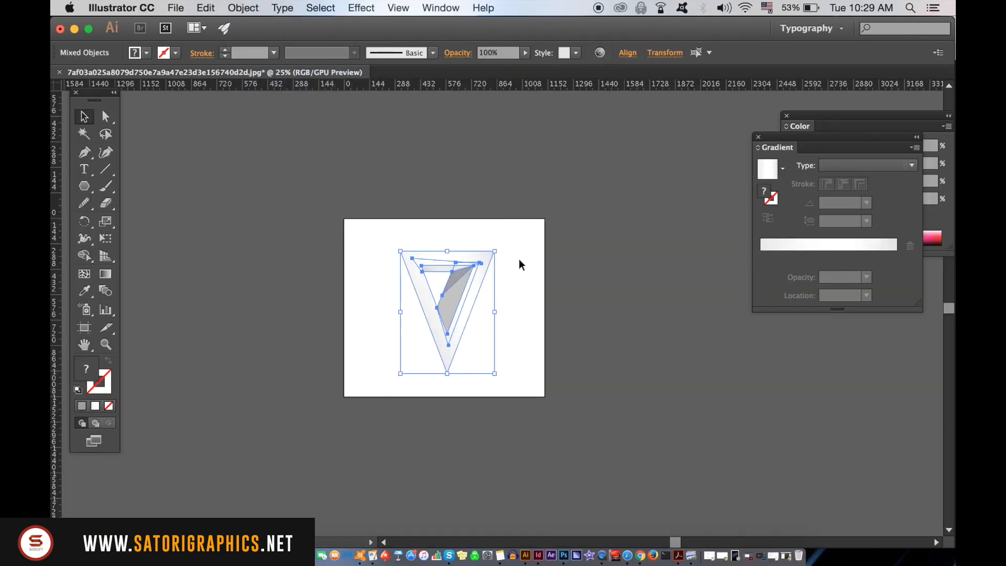
mouse_move(498, 255)
mouse_down()
mouse_move(472, 259)
mouse_move(483, 265)
mouse_move(495, 252)
mouse_up()
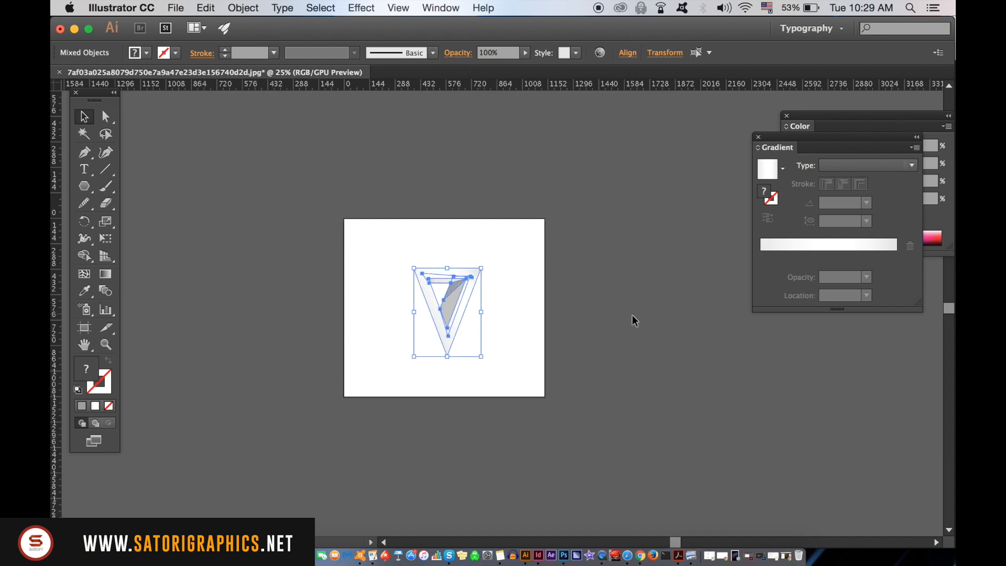
click(632, 316)
key(super+equal)
key(super+equal)
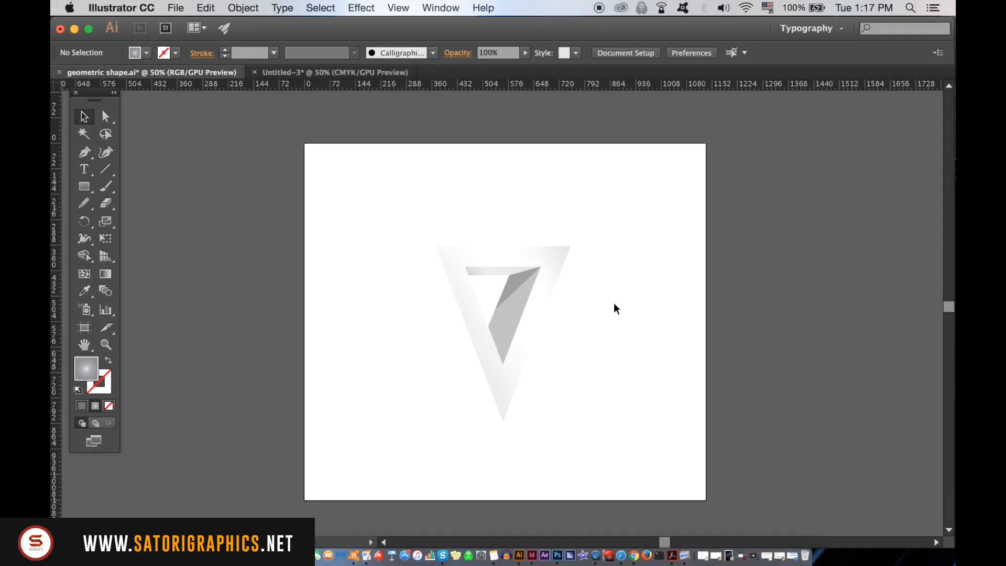
Step: Group all the shapes of the triangle graphic into one object, and deselect it
drag(409, 206, 638, 442)
key(super+g)
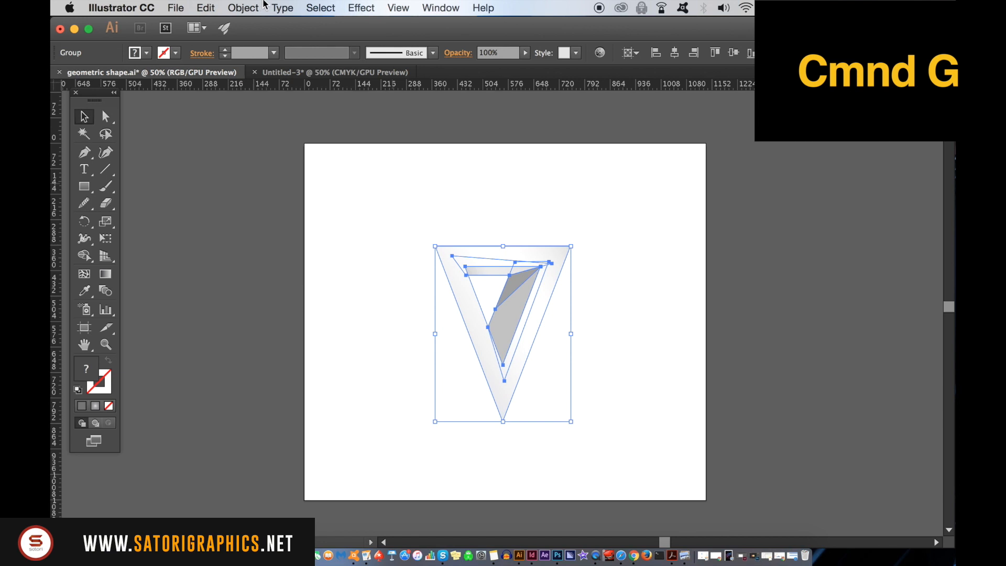
click(243, 8)
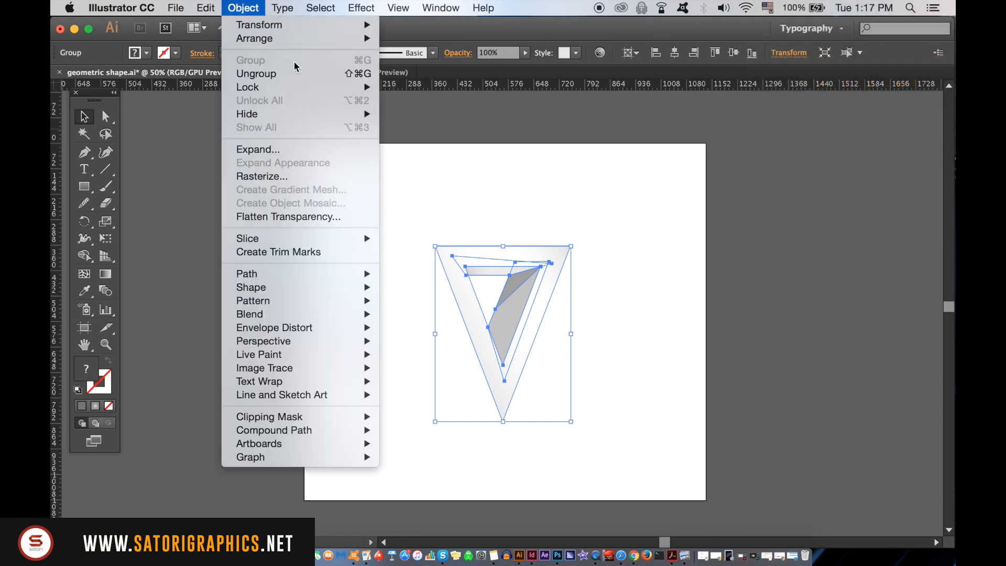
click(491, 134)
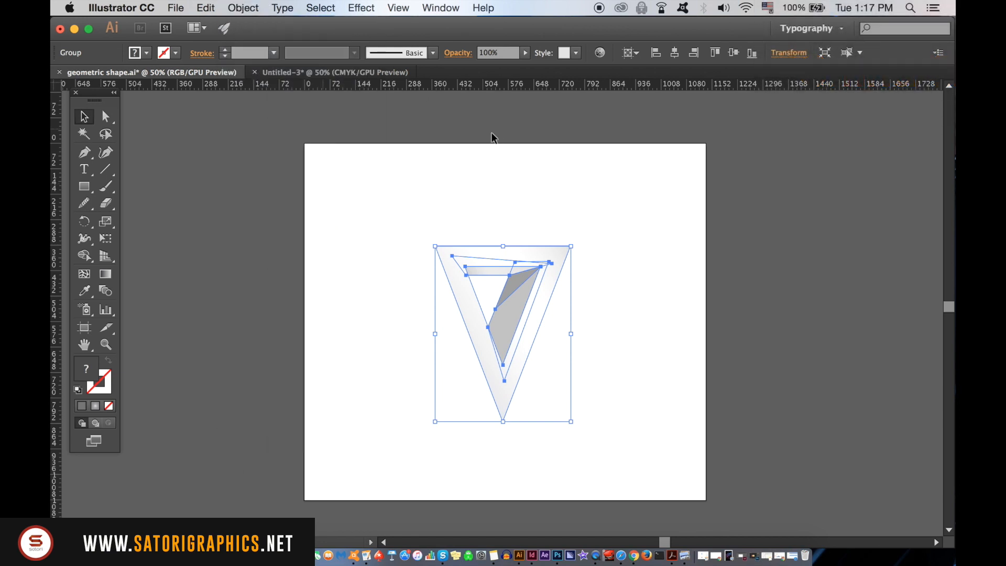
click(225, 177)
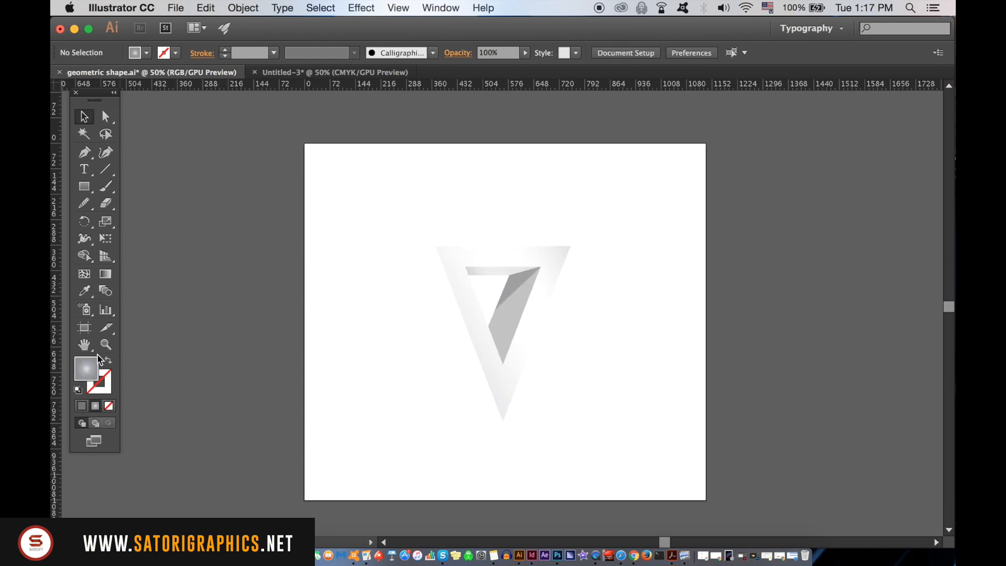
Step: Set the fill to solid grey #898989 with nothing selected
click(82, 405)
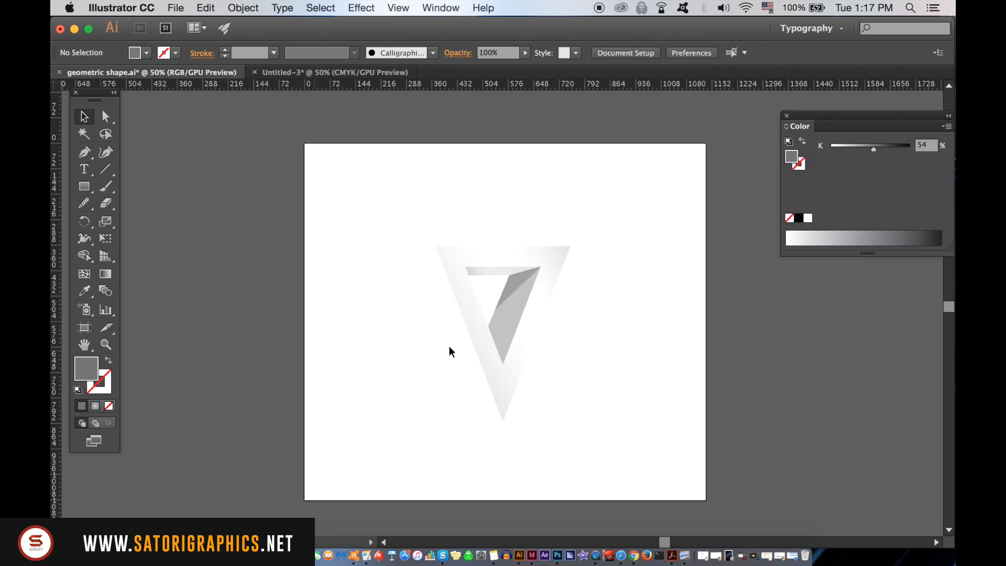
double_click(95, 374)
mouse_move(542, 338)
mouse_down()
mouse_move(531, 331)
mouse_move(533, 348)
mouse_up()
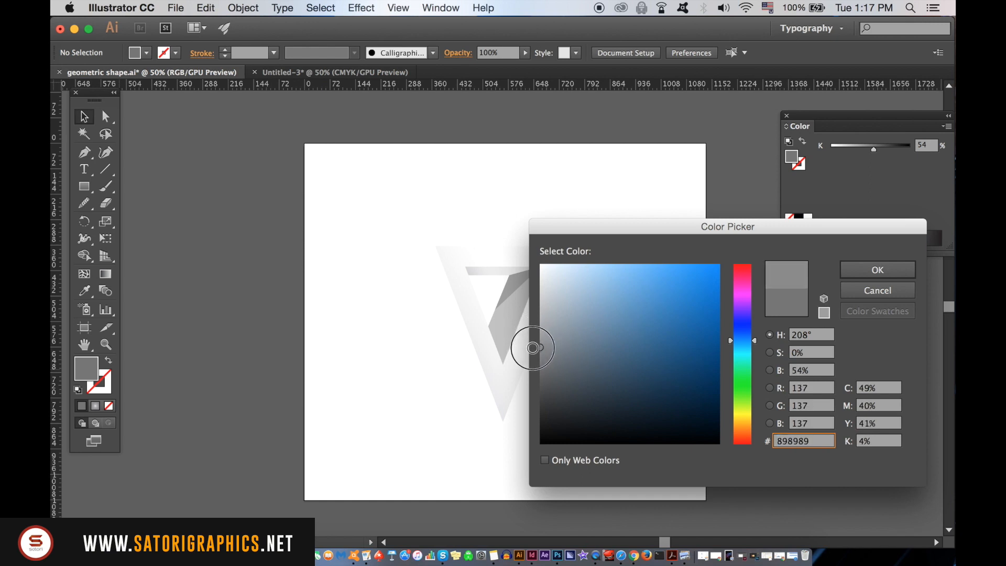
click(877, 270)
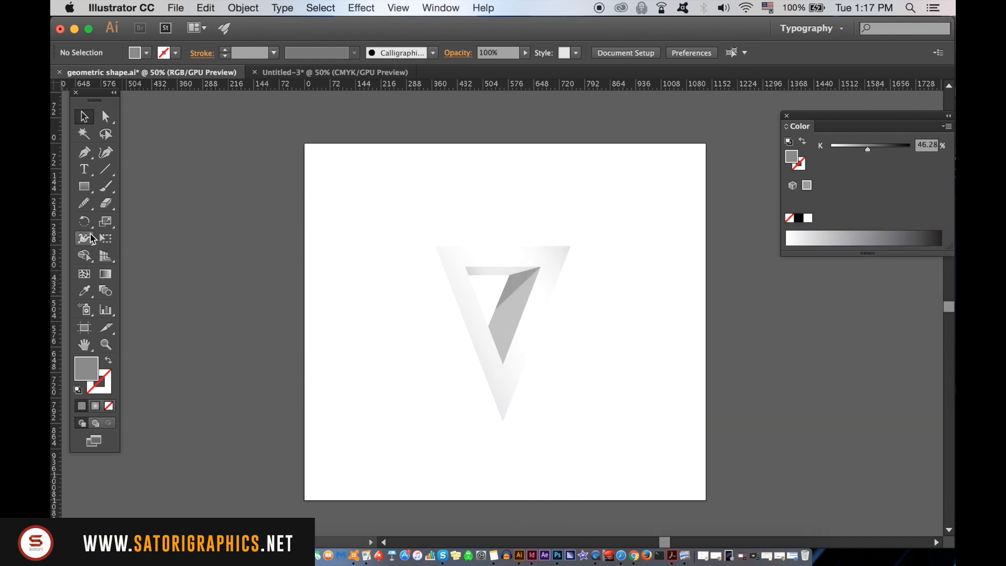
Step: Draw a rectangle covering the whole artboard from corner to corner, and send it to the back behind the triangle graphic
click(84, 187)
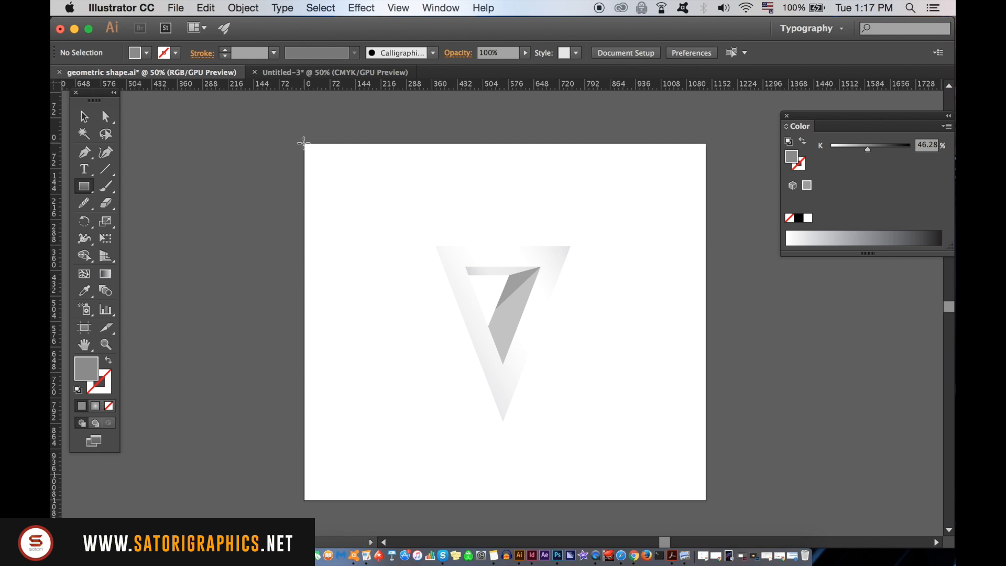
drag(305, 143, 705, 500)
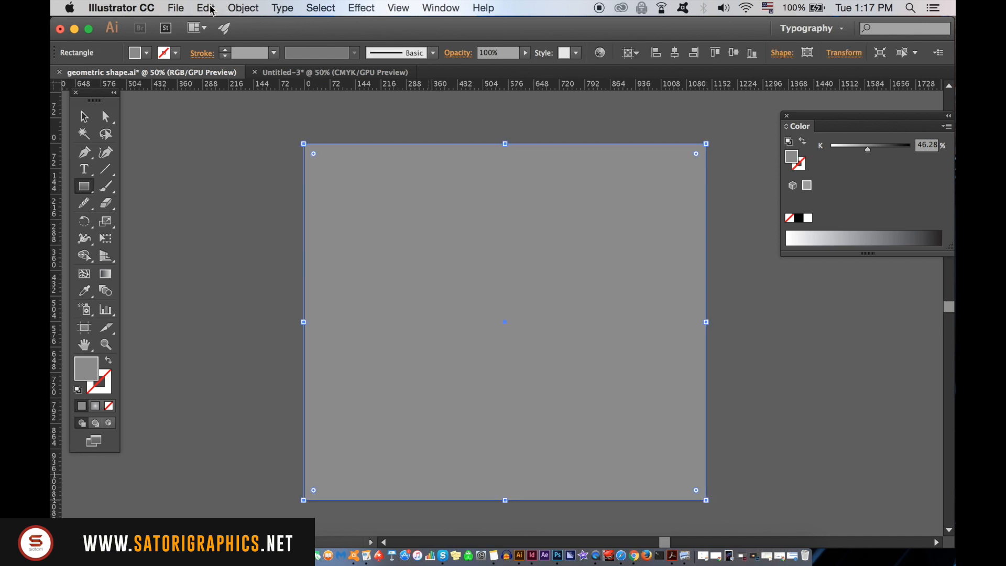
click(211, 10)
mouse_move(283, 39)
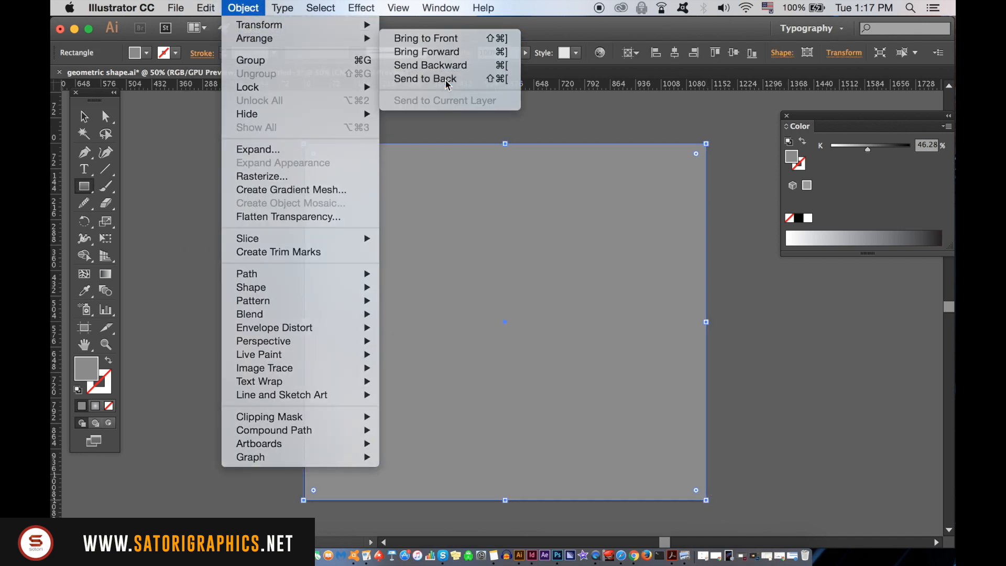
click(447, 80)
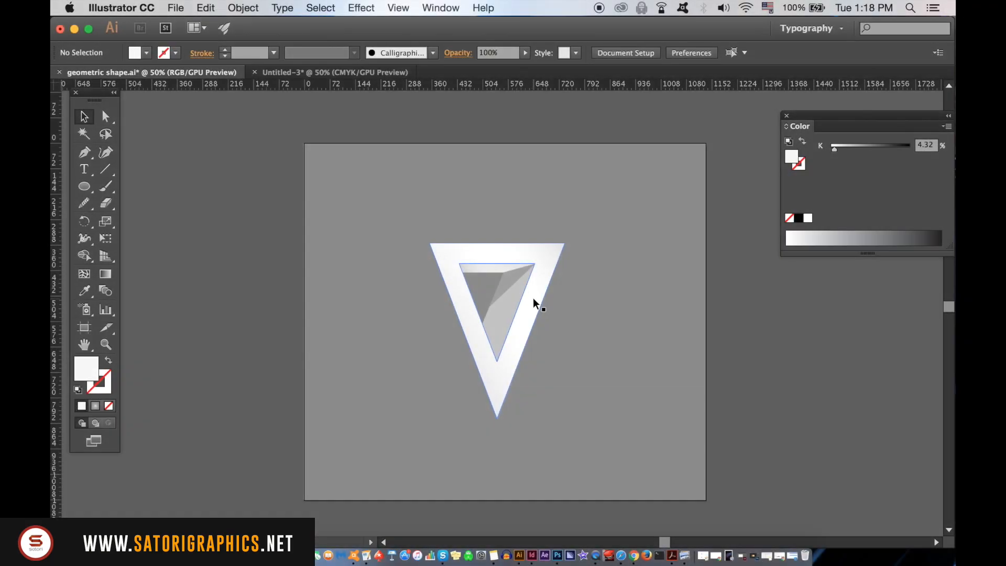
Step: Move the triangle graphic slightly up, and give the background rectangle a linear gradient fill at a -135° angle
drag(533, 297, 536, 293)
click(412, 329)
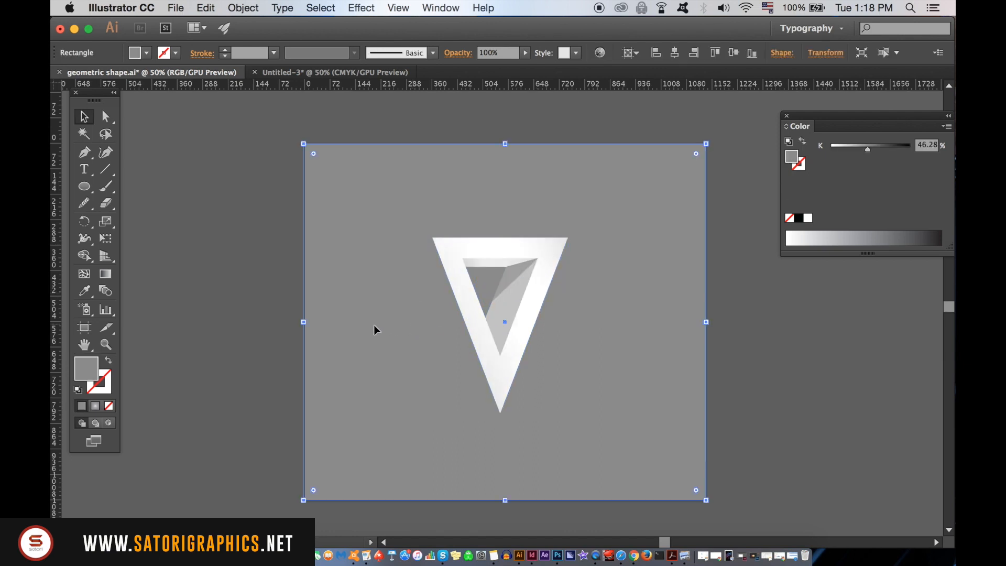
click(95, 406)
click(885, 220)
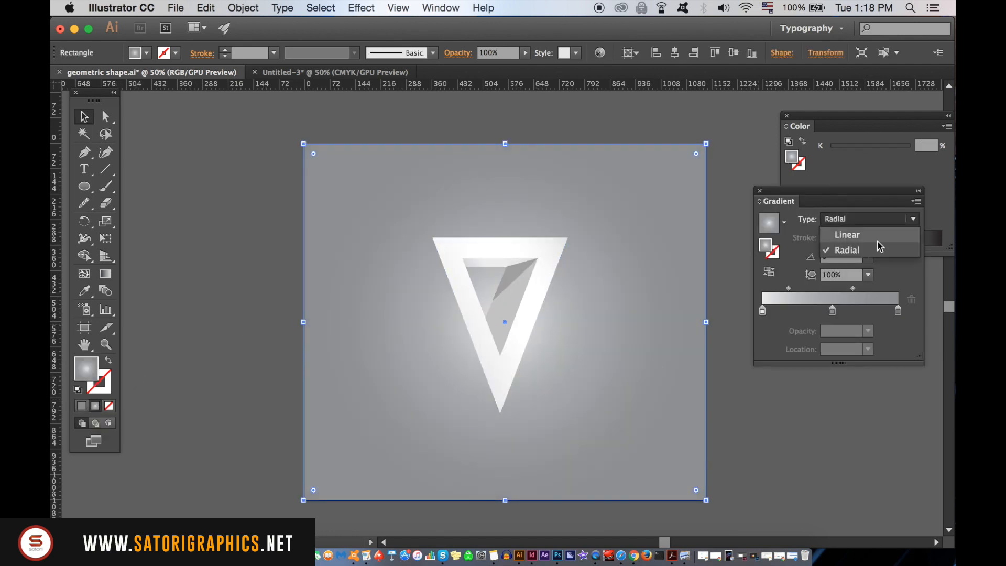
click(849, 231)
click(868, 257)
click(883, 298)
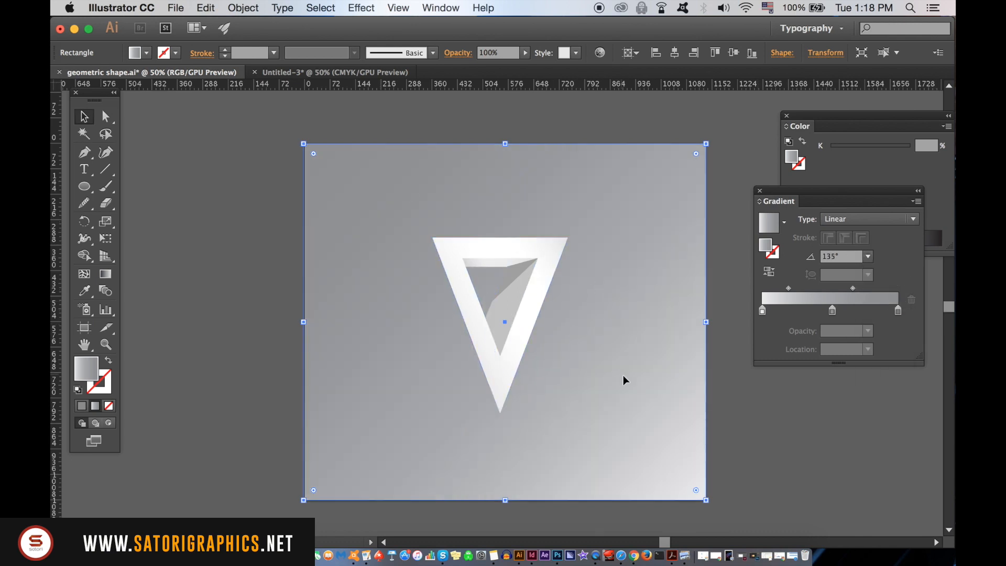
click(869, 256)
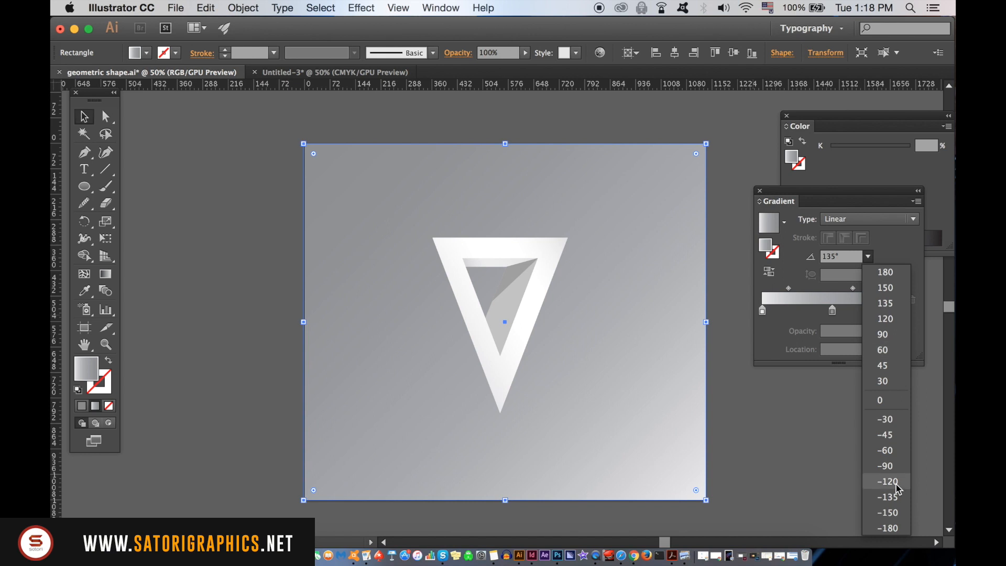
click(886, 466)
Step: Remove the middle colour stop from the background gradient and shift the midpoint between the end stops to about 44.55%
drag(833, 311, 836, 314)
click(860, 289)
drag(790, 289, 838, 334)
mouse_move(822, 288)
mouse_down()
mouse_move(836, 293)
mouse_move(824, 292)
mouse_up()
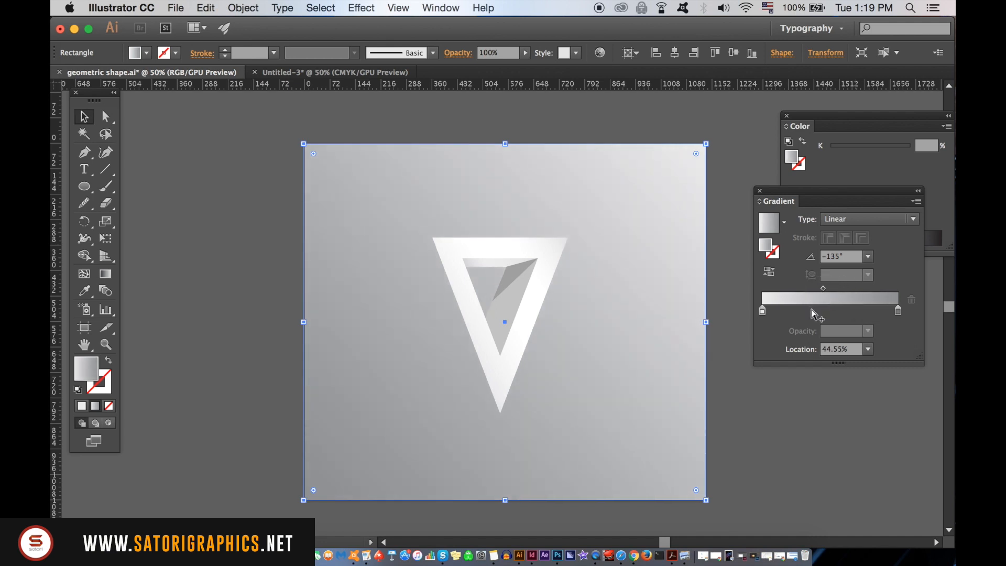
Step: Add a stop near the middle of the background gradient at about 45%, switch it to Grayscale and set it to 35% black
click(811, 312)
drag(815, 313, 825, 315)
double_click(823, 312)
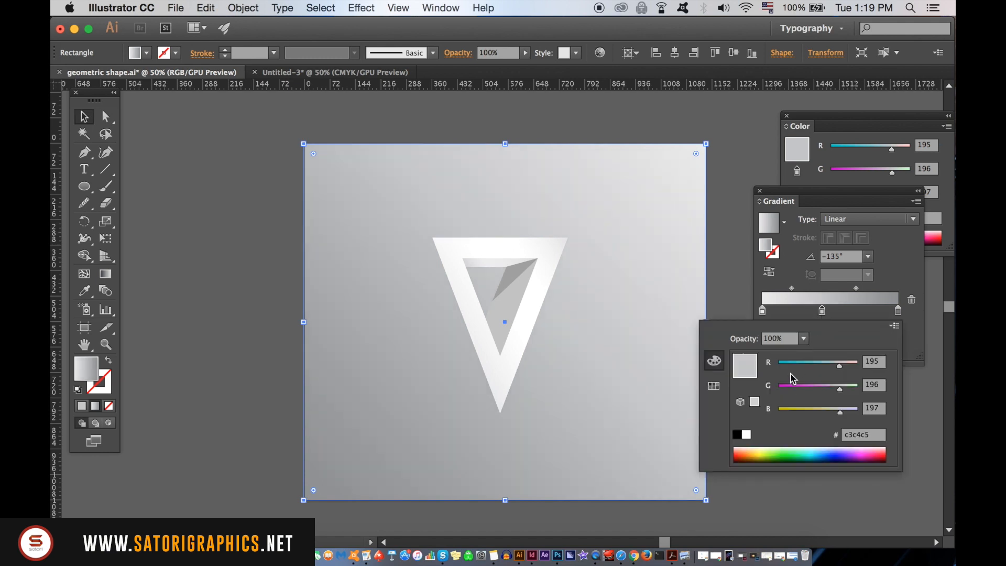
click(895, 326)
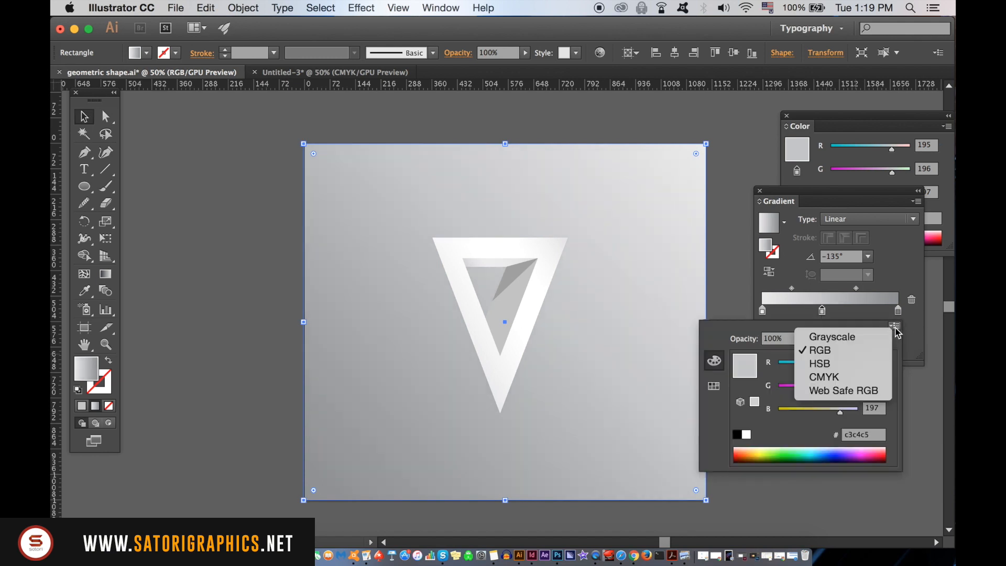
click(872, 342)
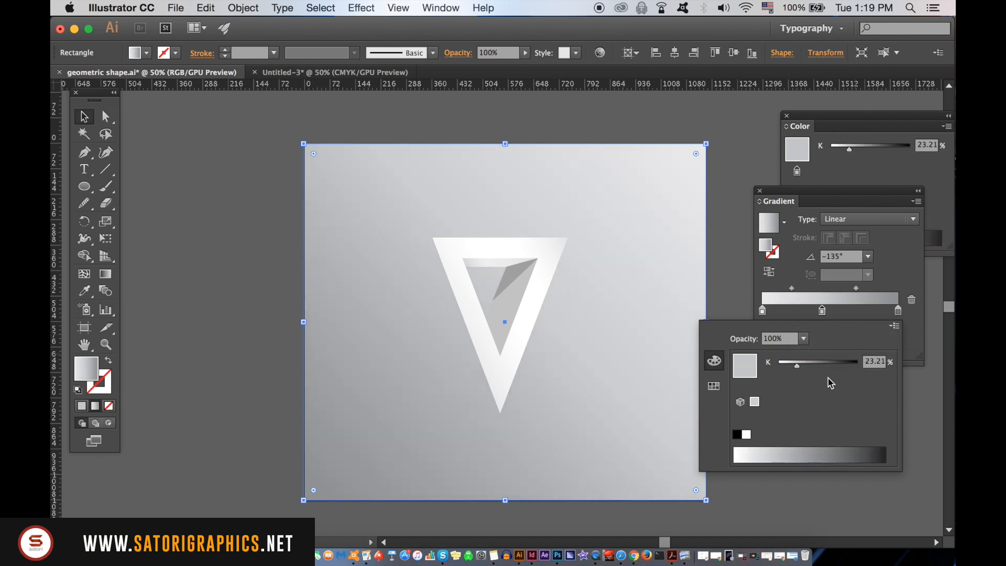
click(809, 363)
drag(810, 370, 807, 370)
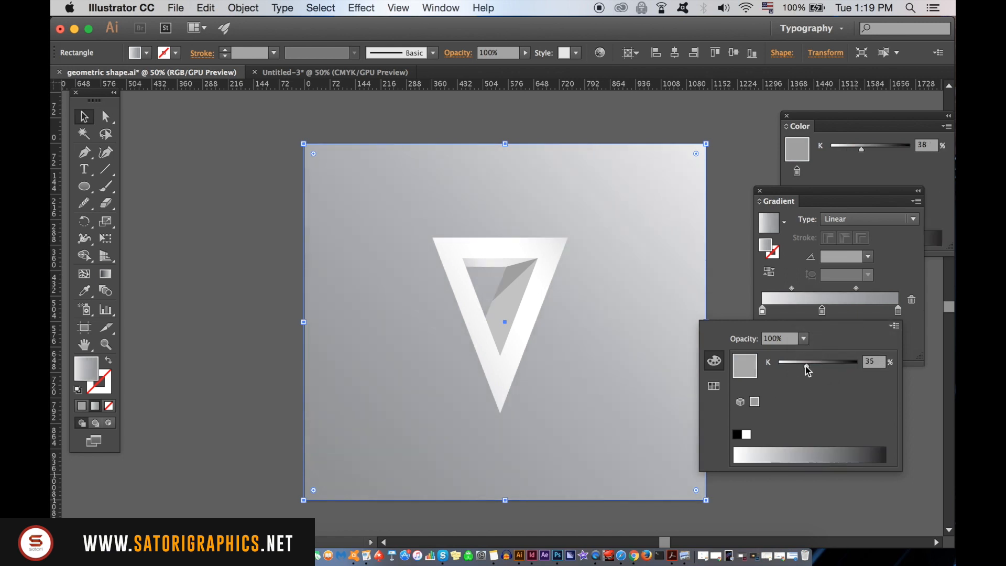
Step: Set the background gradient's end stop at 100% location to 61% black, and deselect the rectangle
click(898, 311)
double_click(899, 311)
drag(822, 370, 827, 369)
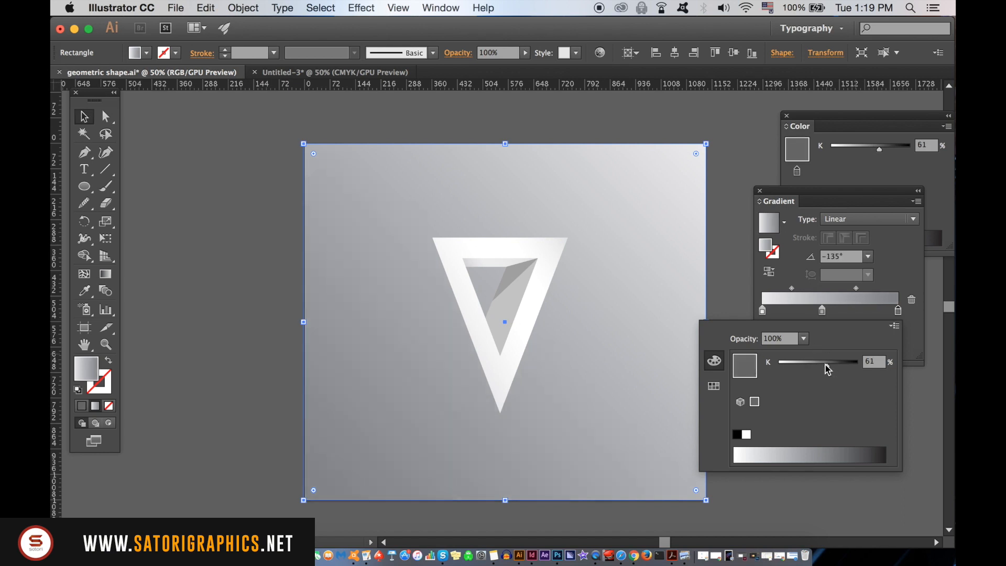
click(256, 140)
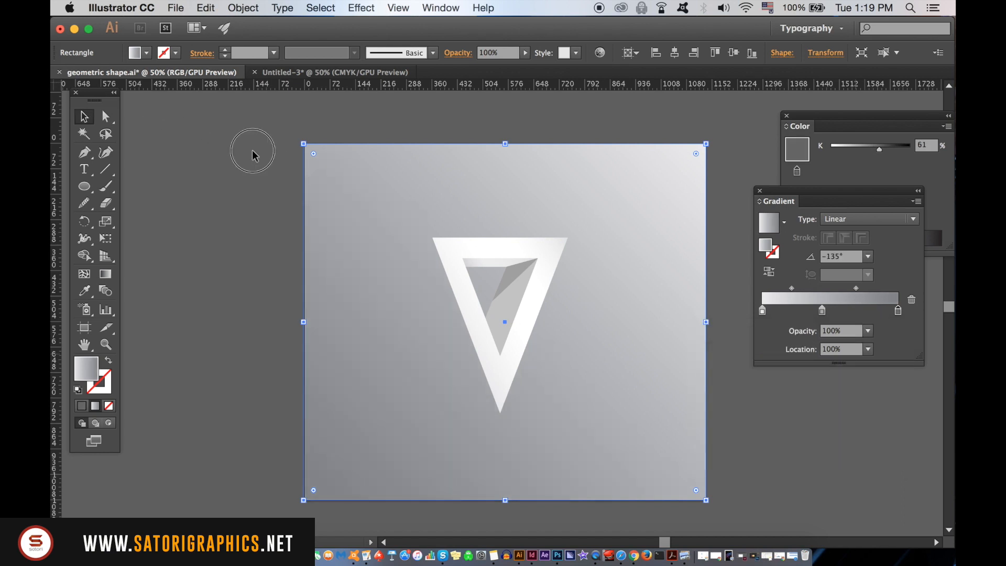
click(254, 155)
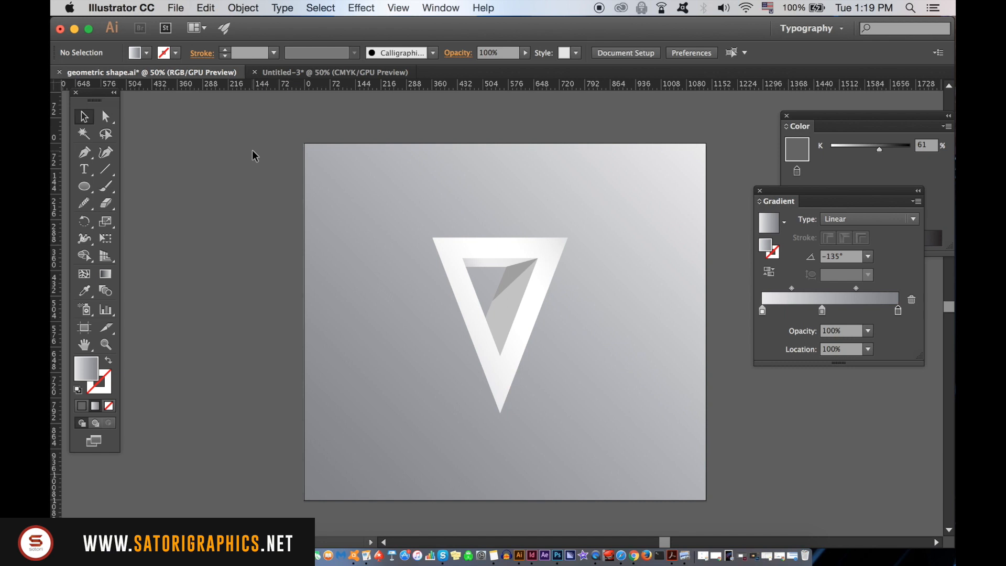
Step: Lock the background rectangle, and move the triangle graphic up about 60 px, roughly centred horizontally on the artboard
click(390, 262)
click(243, 8)
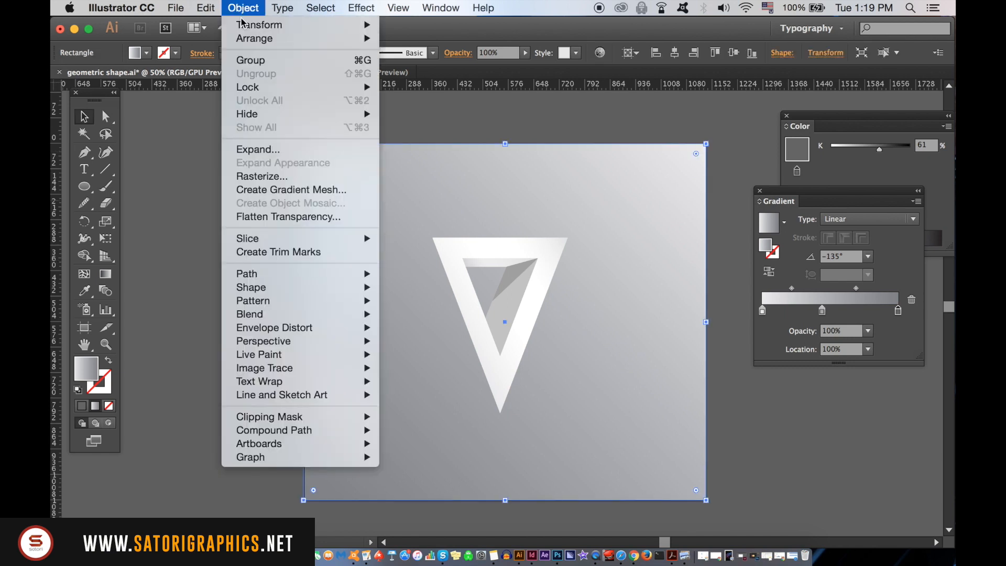
mouse_move(285, 89)
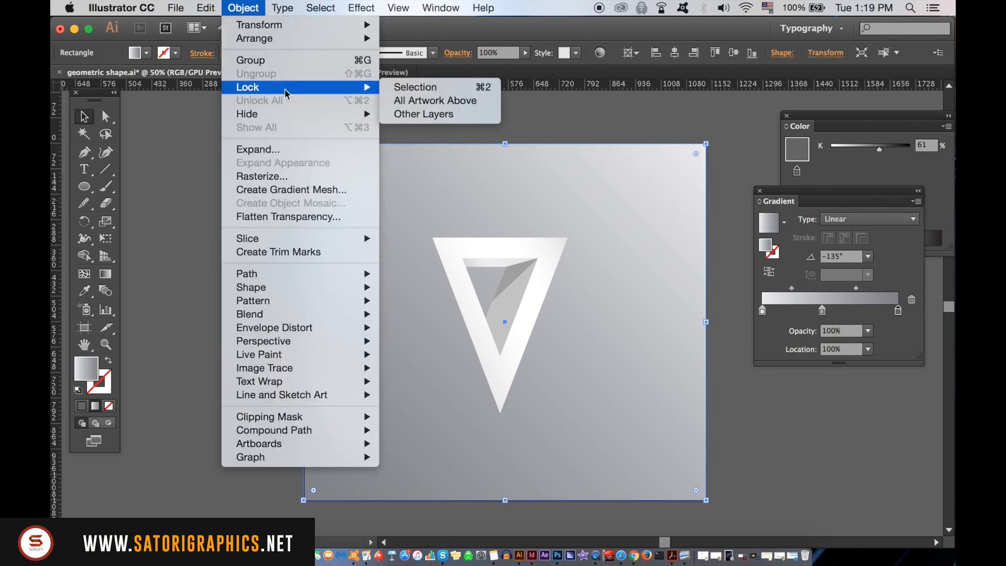
click(419, 88)
drag(474, 242, 478, 218)
click(786, 411)
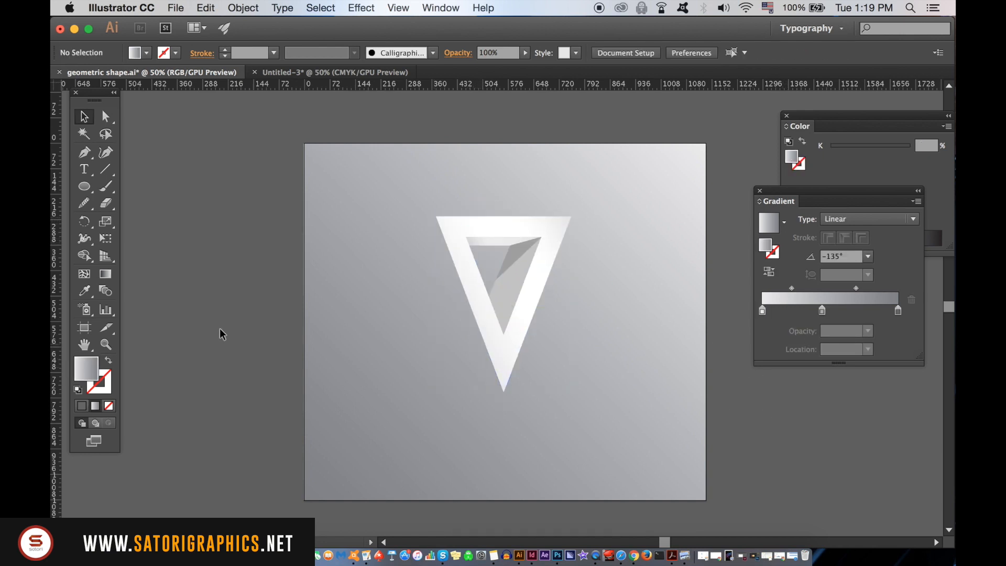
Step: Add the text TRIANGULATE below the triangle's tip in 12 pt Bangla Sangam MN Regular
click(84, 169)
click(463, 431)
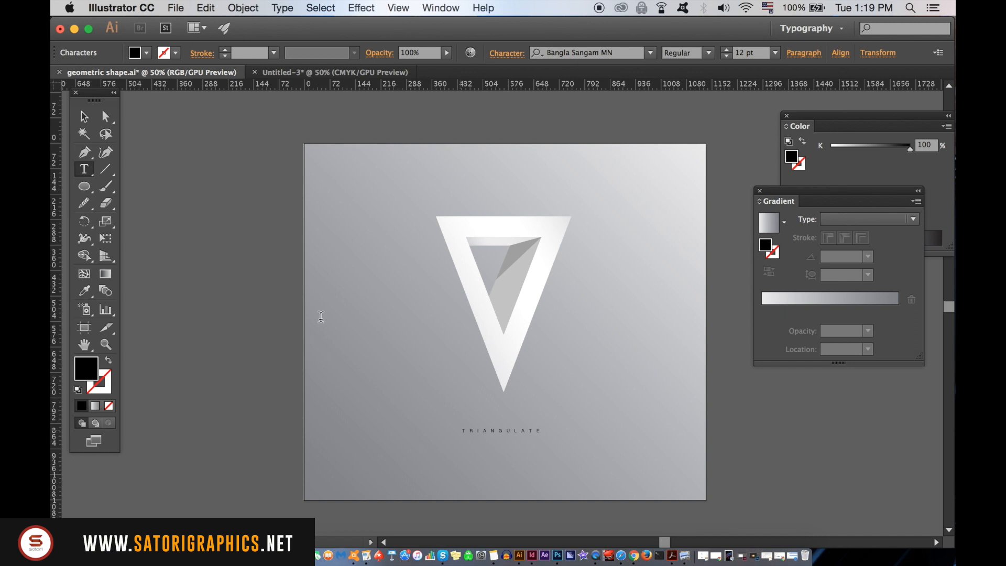
click(83, 116)
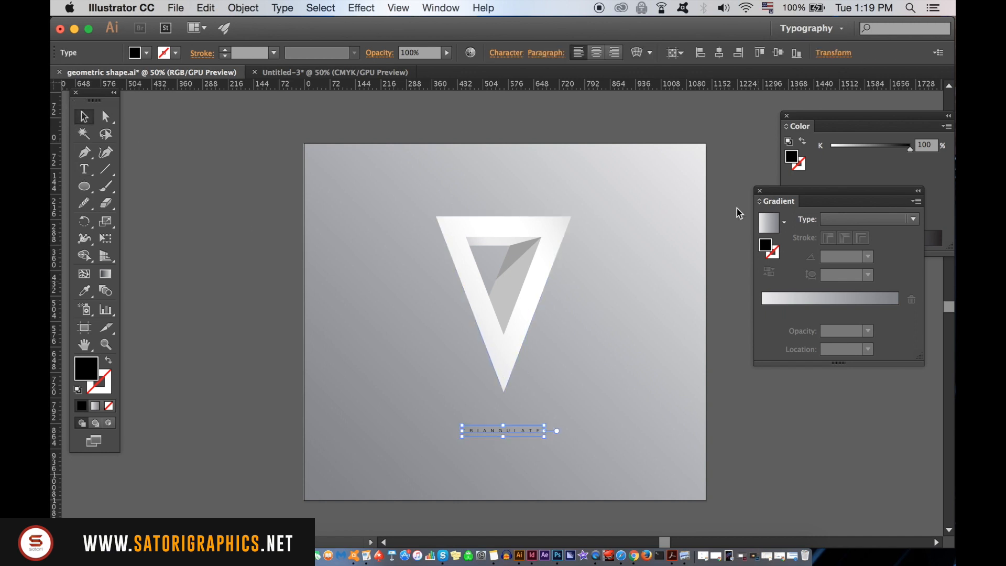
Step: Open the Character settings and check the tracking of the TRIANGULATE text
click(459, 6)
scroll(566, 458, down, 4)
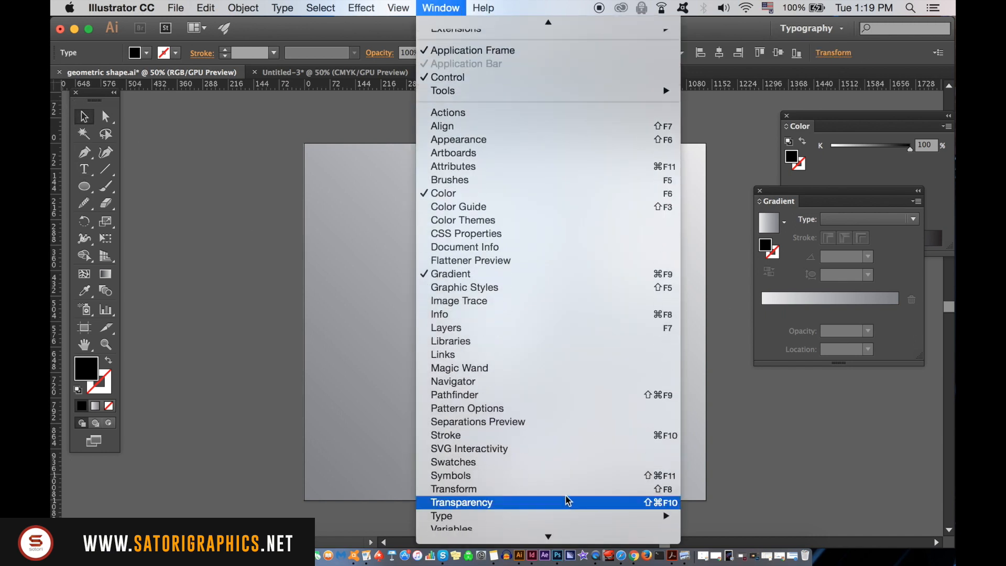
mouse_move(565, 519)
click(758, 455)
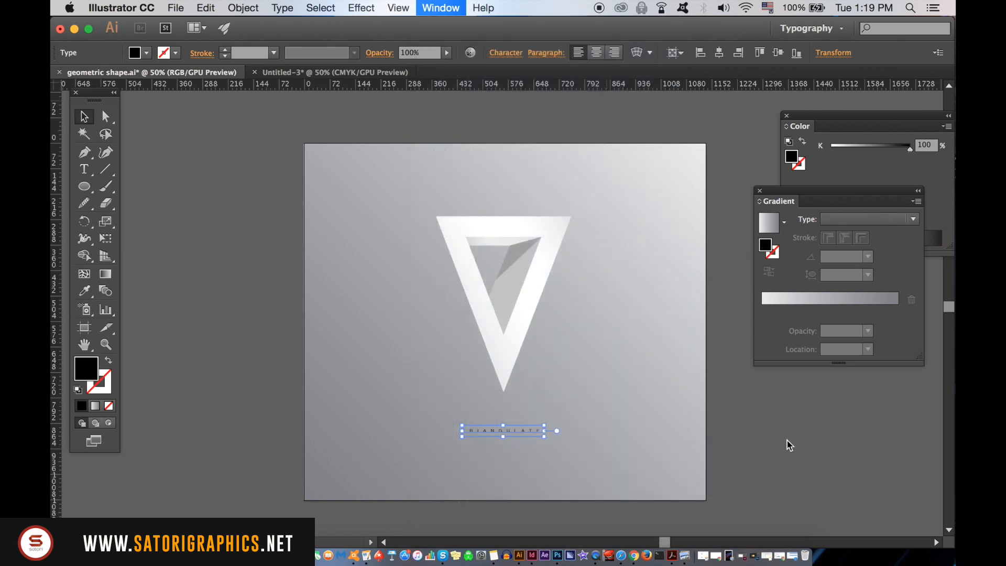
click(928, 227)
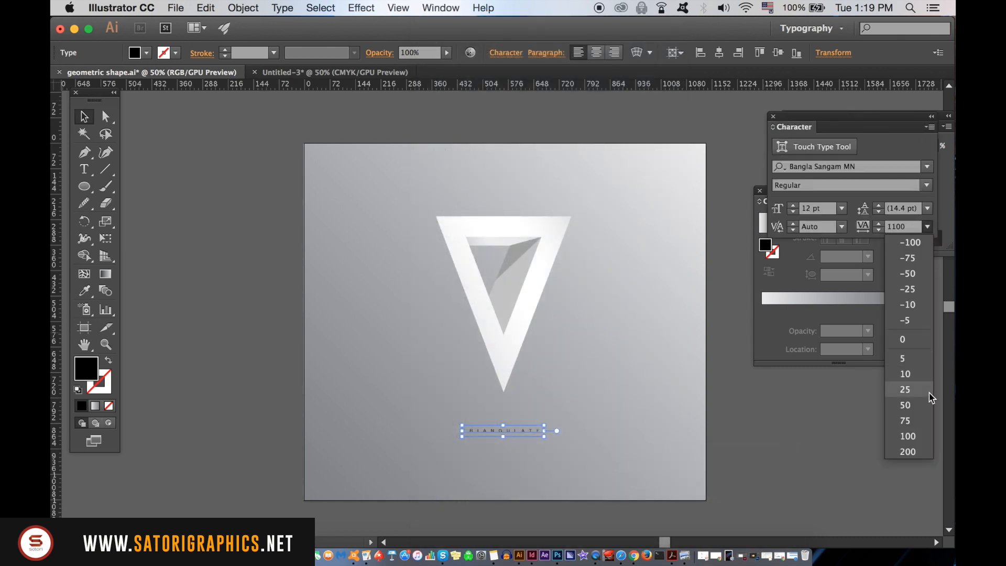
click(917, 231)
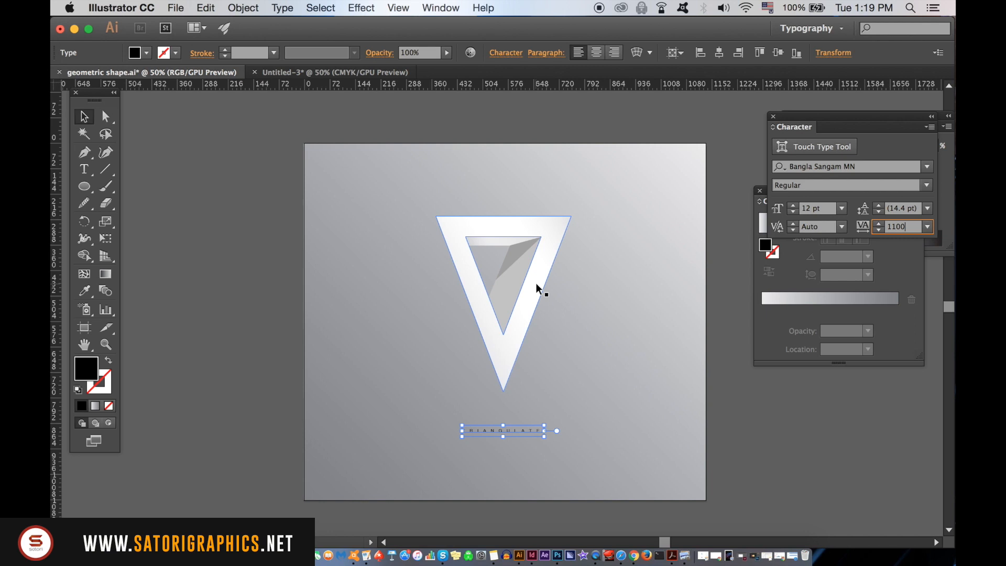
Step: Change the fill colour of the TRIANGULATE text to white, #ffffff
double_click(85, 371)
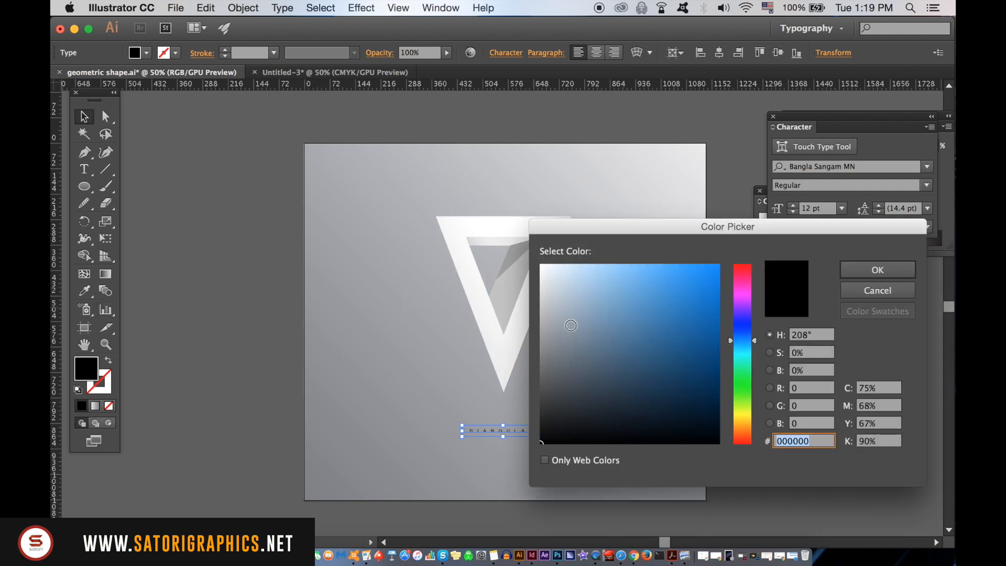
drag(561, 304, 526, 260)
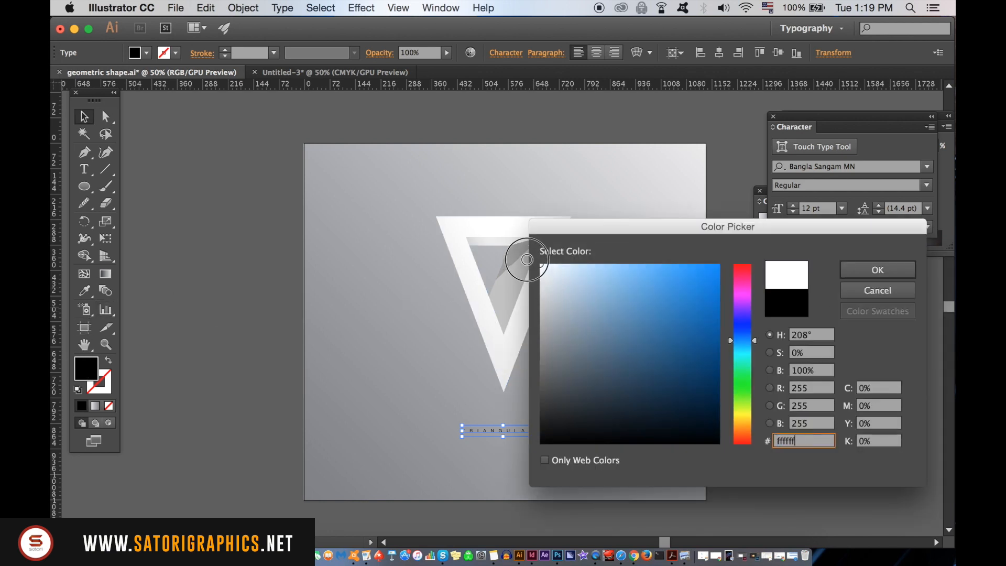
click(877, 270)
Step: Enlarge the TRIANGULATE text to about 1.4 times its size, centre it beneath the triangle, and deselect it
mouse_move(546, 424)
mouse_down()
mouse_move(561, 425)
mouse_move(558, 432)
mouse_move(564, 422)
mouse_up()
click(700, 445)
click(803, 476)
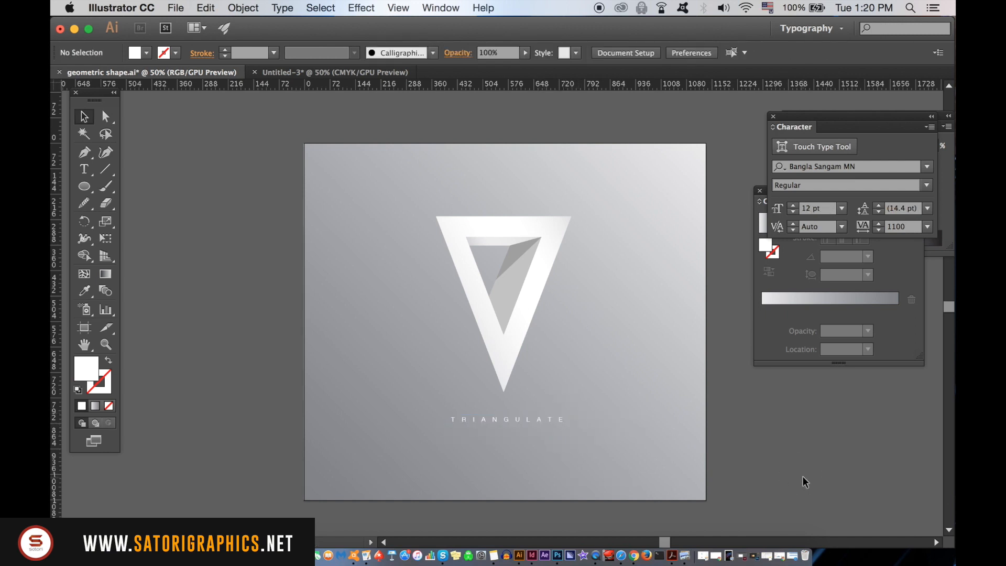
click(843, 417)
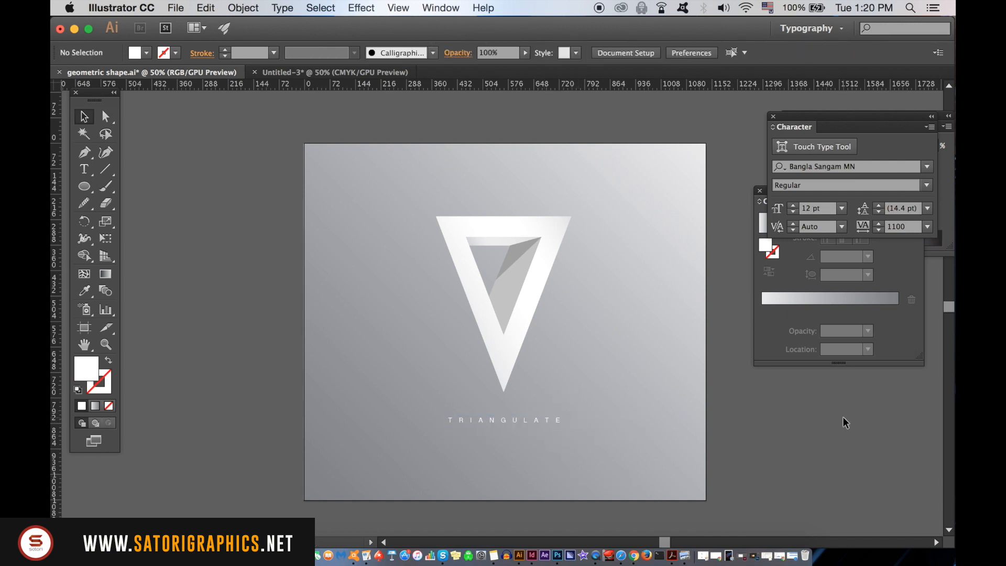